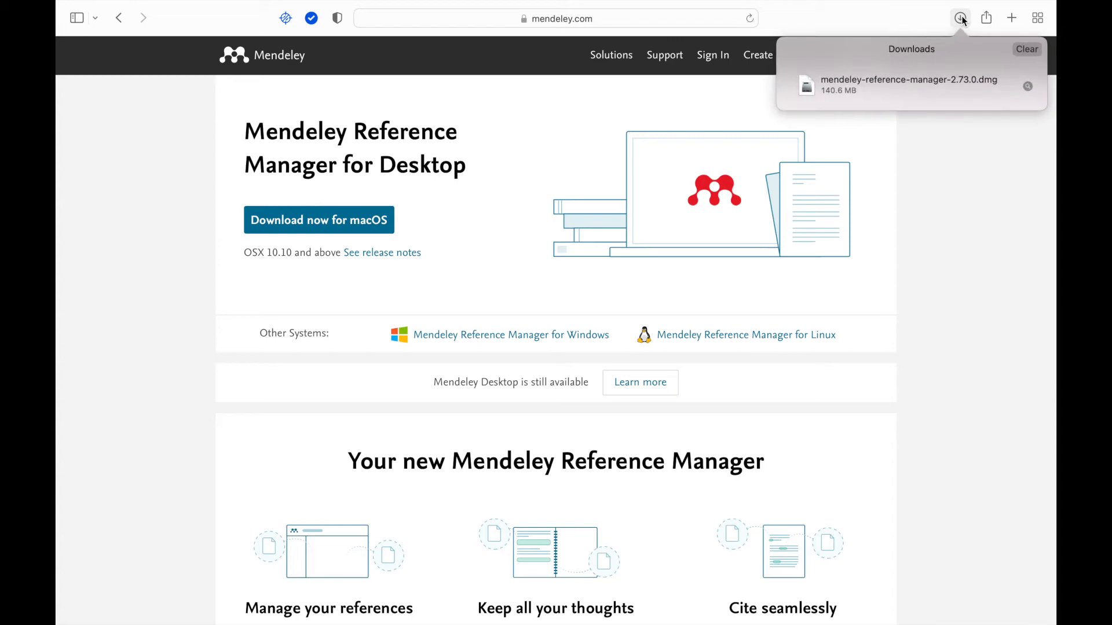
Step: Open the downloaded mendeley-reference-manager-2.73.0.dmg installer from Safari's downloads
click(925, 88)
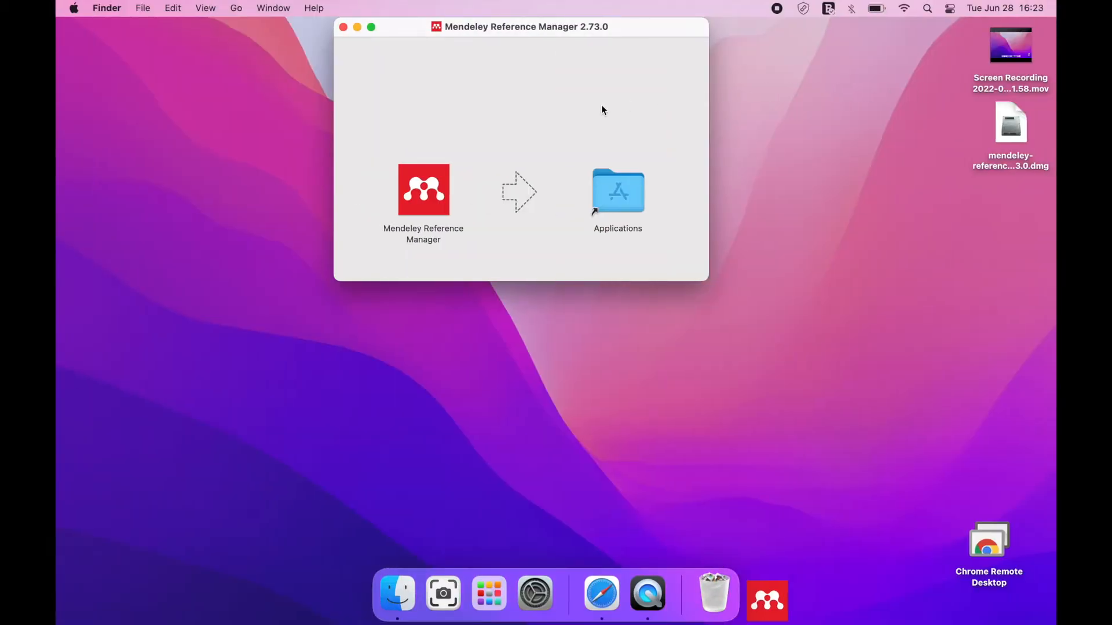
Step: Install Mendeley Reference Manager into Applications, launch it, and request the Mendeley Cite add-in
drag(436, 183, 628, 198)
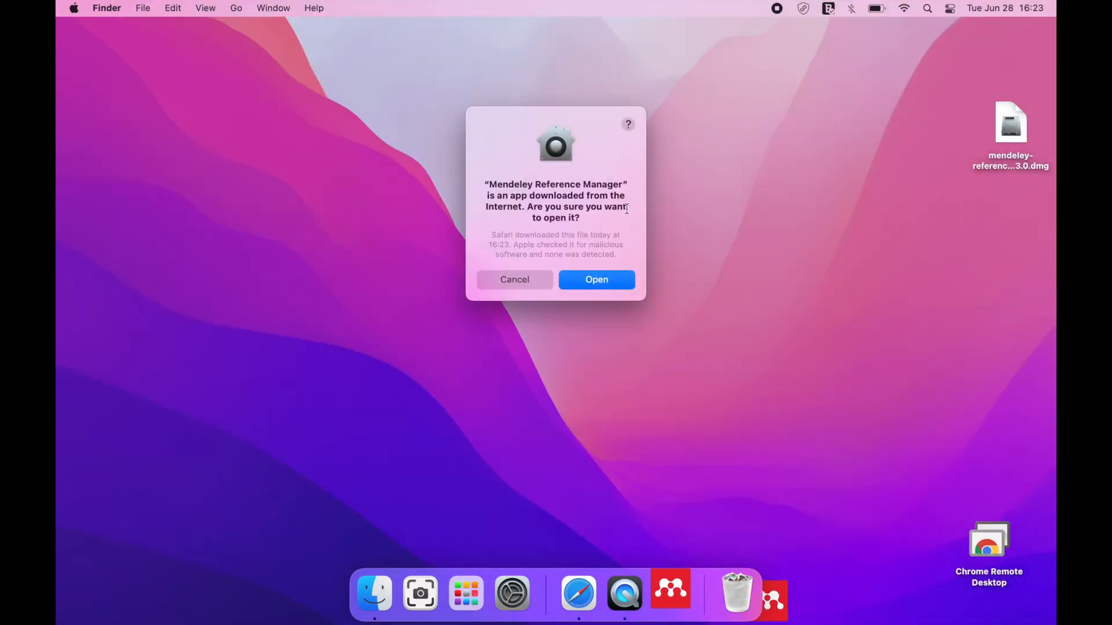
click(607, 283)
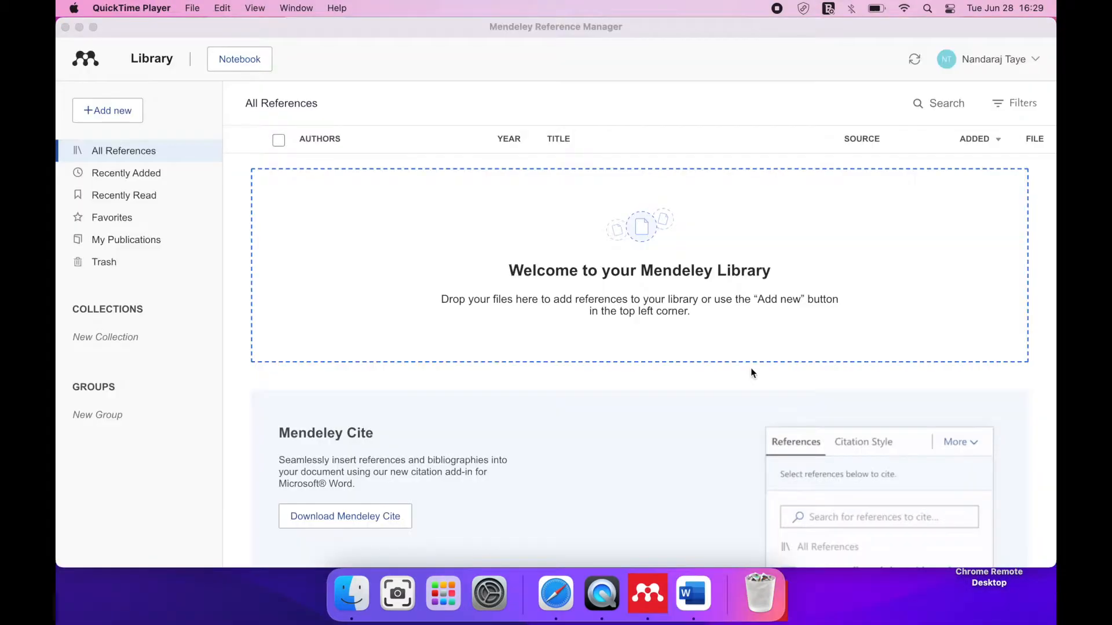
click(380, 517)
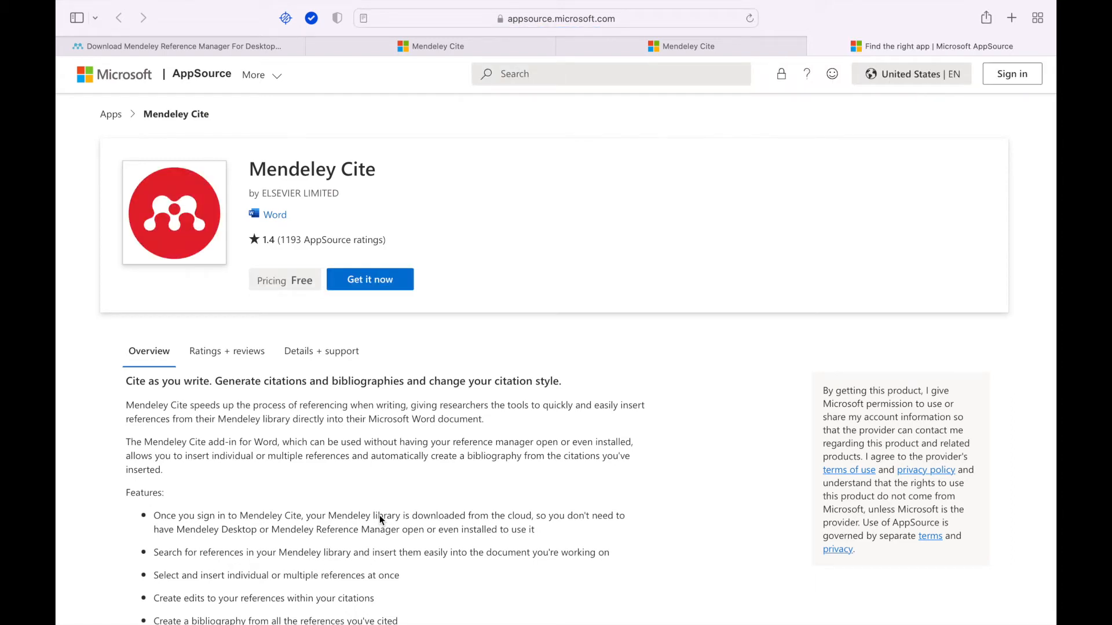
Step: Get Mendeley Cite on AppSource, signing in with the account e-mail and password, and launch it in Word
click(379, 280)
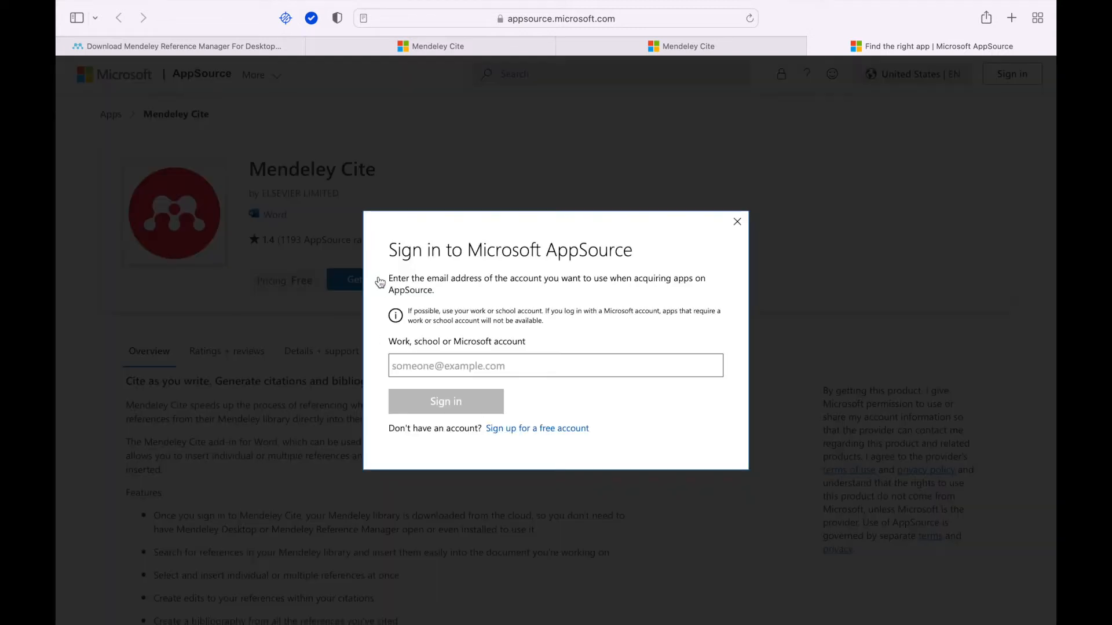
click(480, 369)
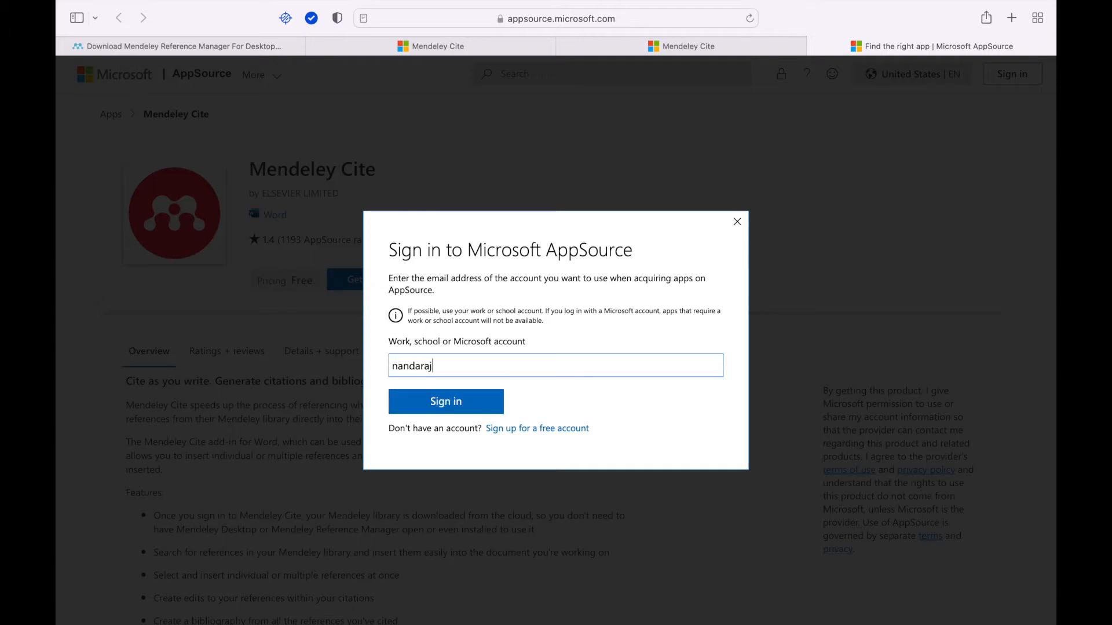
key(Return)
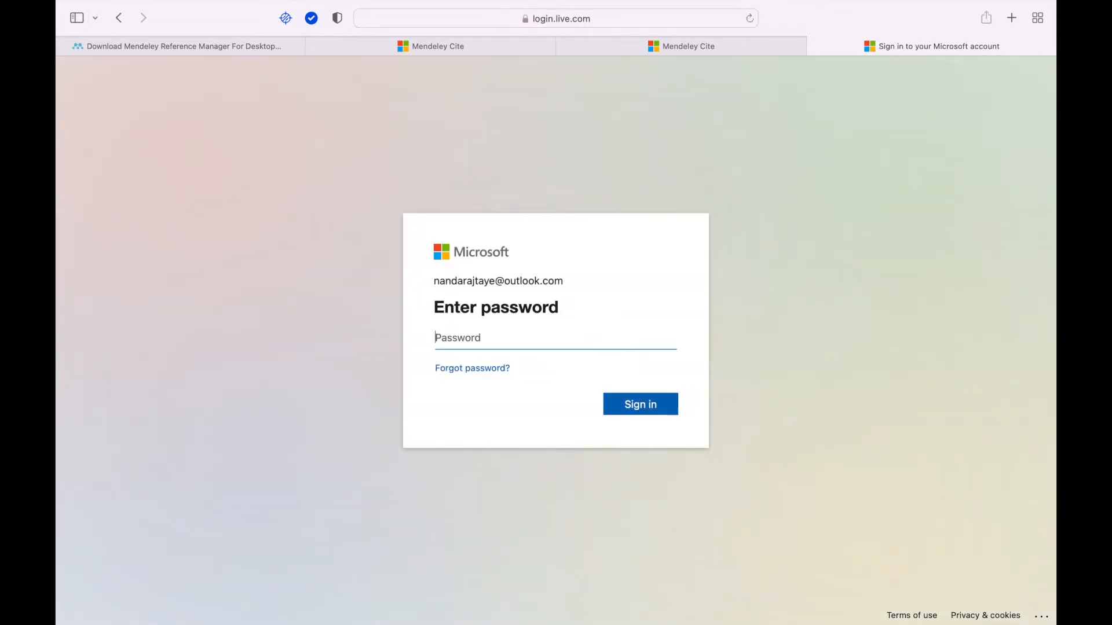
text(***********)
click(654, 407)
click(655, 410)
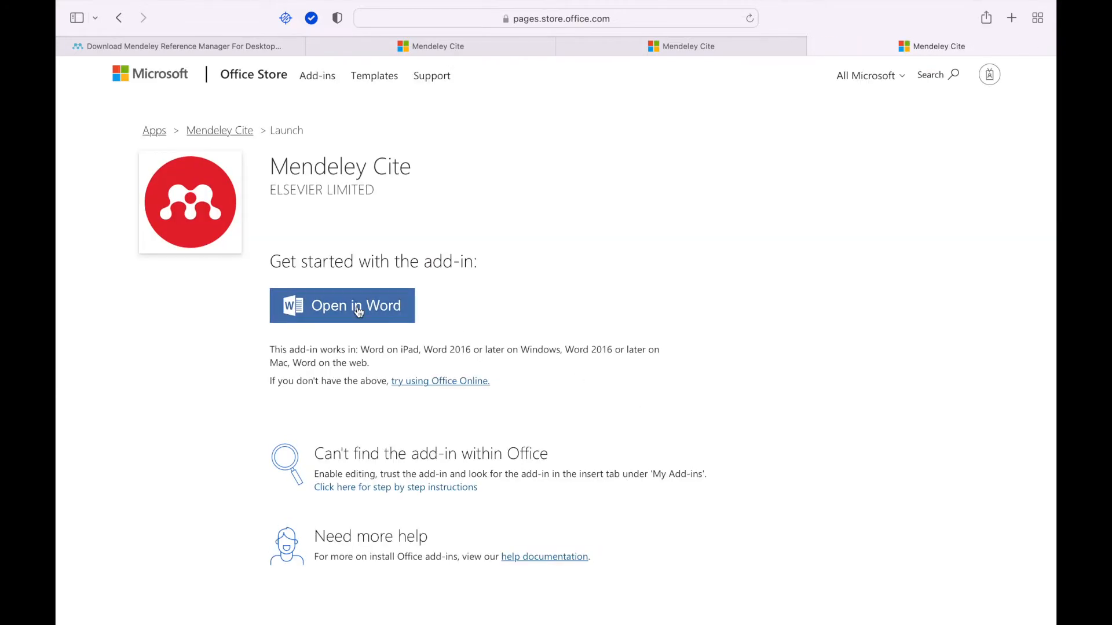
click(358, 310)
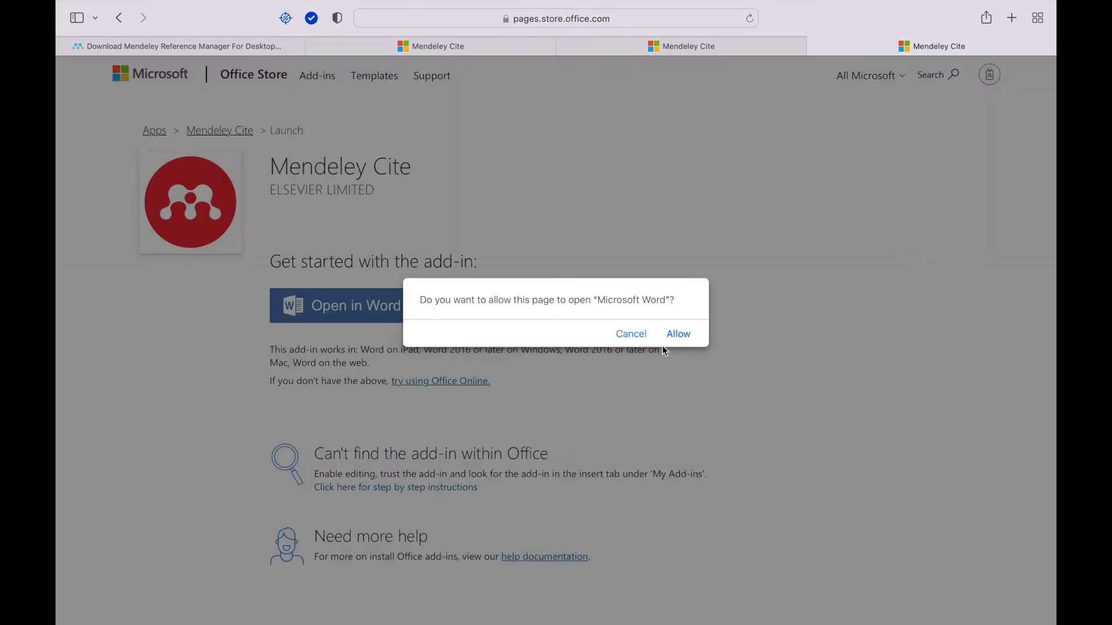
click(679, 332)
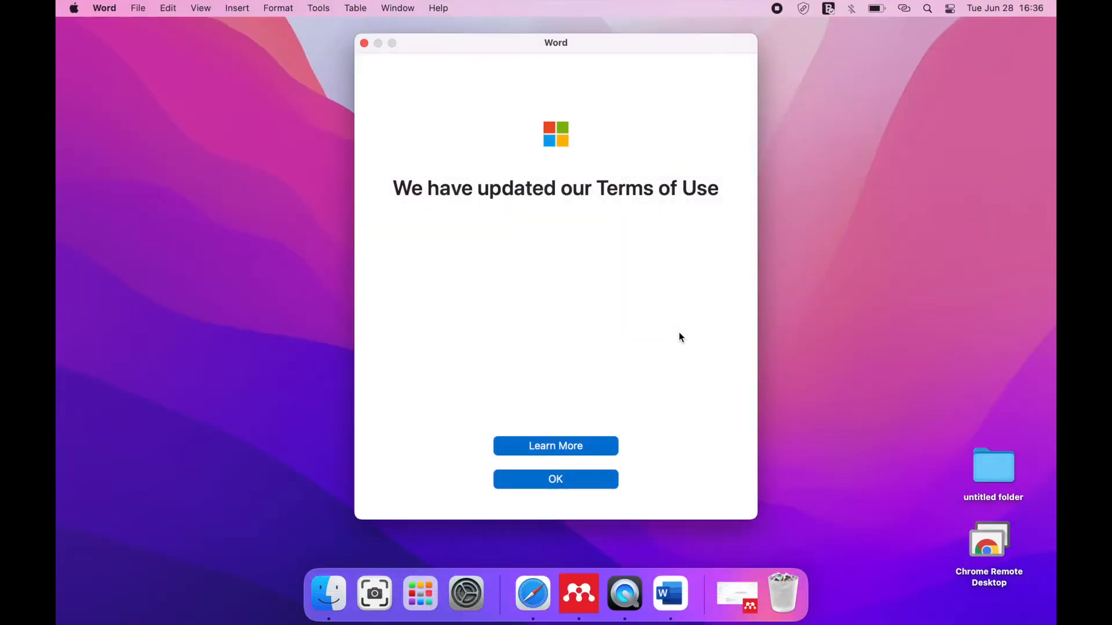
Step: Accept the updated Terms of Use, go full screen, trust Mendeley Cite, and dismiss the tip and read-only bar
click(564, 479)
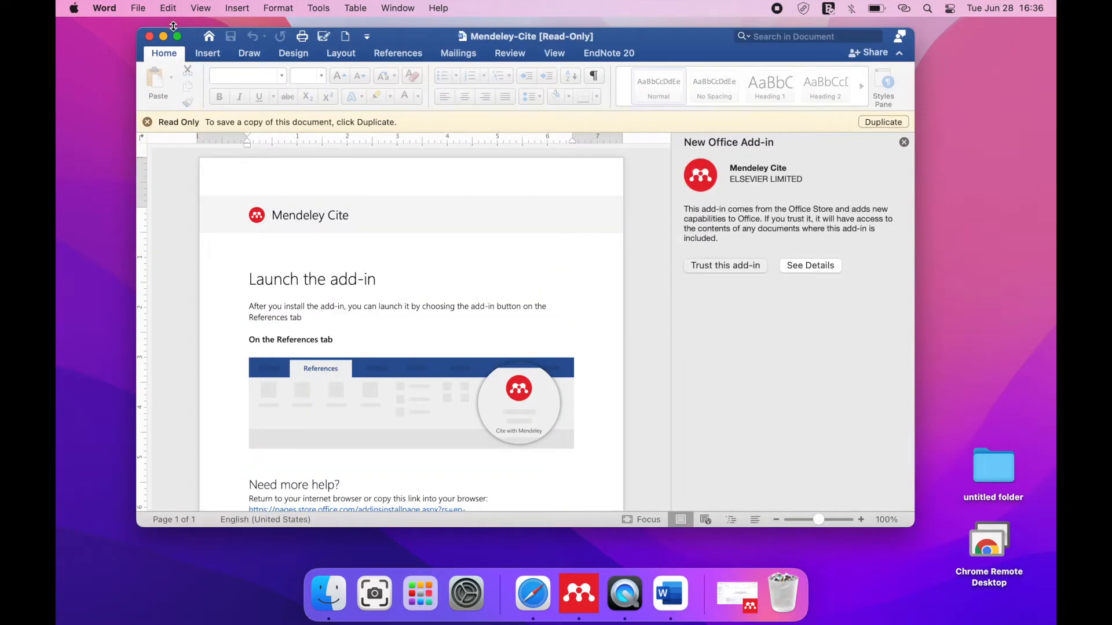
click(179, 37)
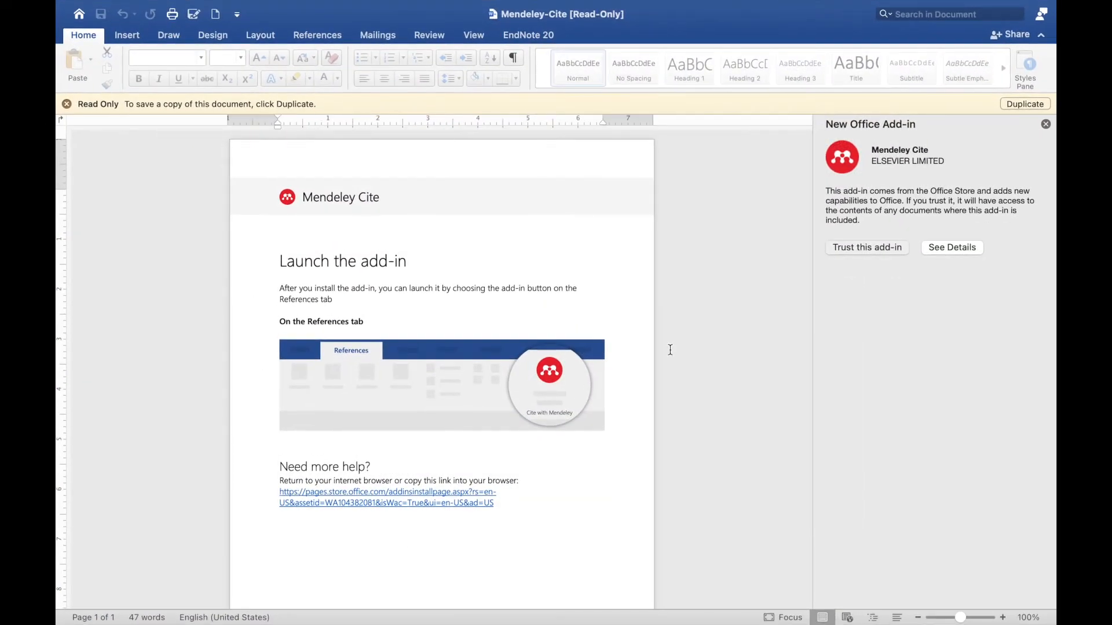
click(881, 248)
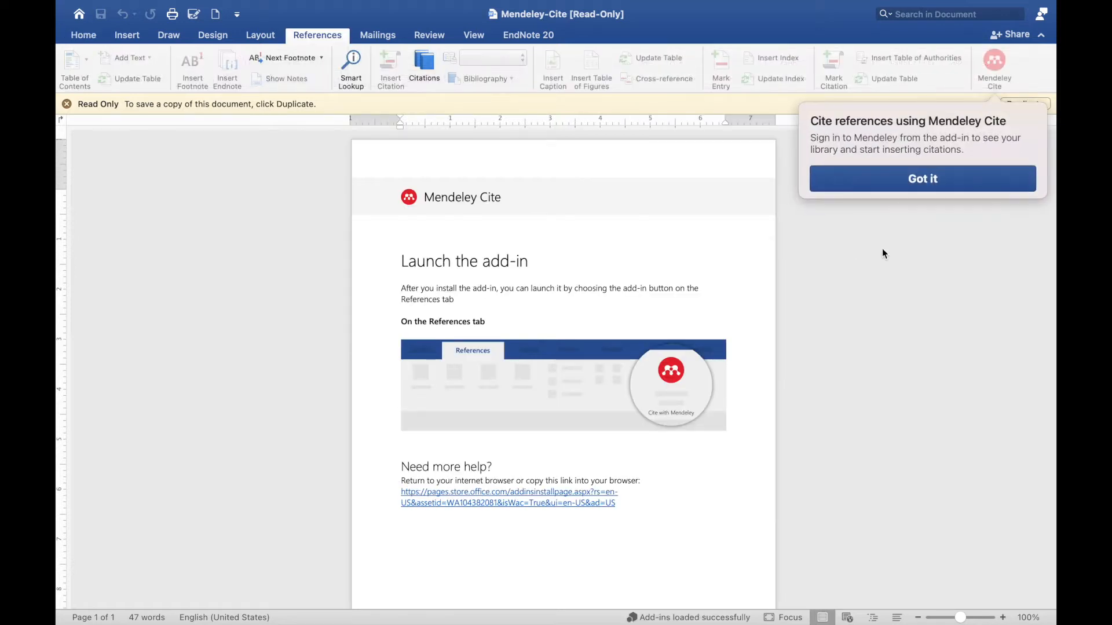
click(909, 182)
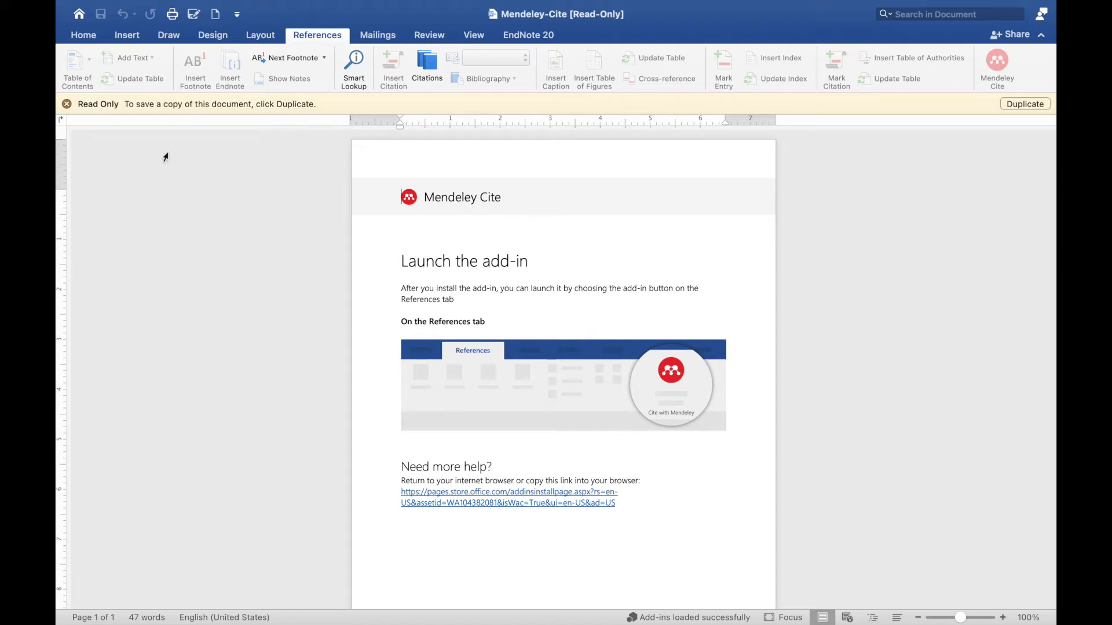
click(65, 105)
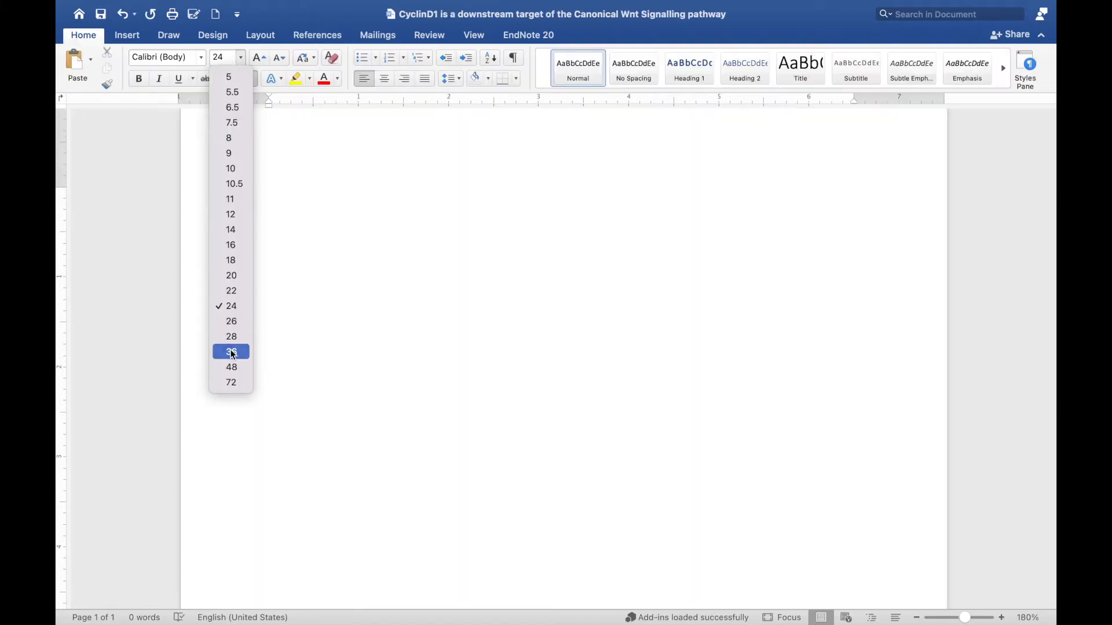
Step: Type 'Wnt signaling and its role in metabolism' at 36 pt font size
click(230, 353)
text(Wnt signaling)
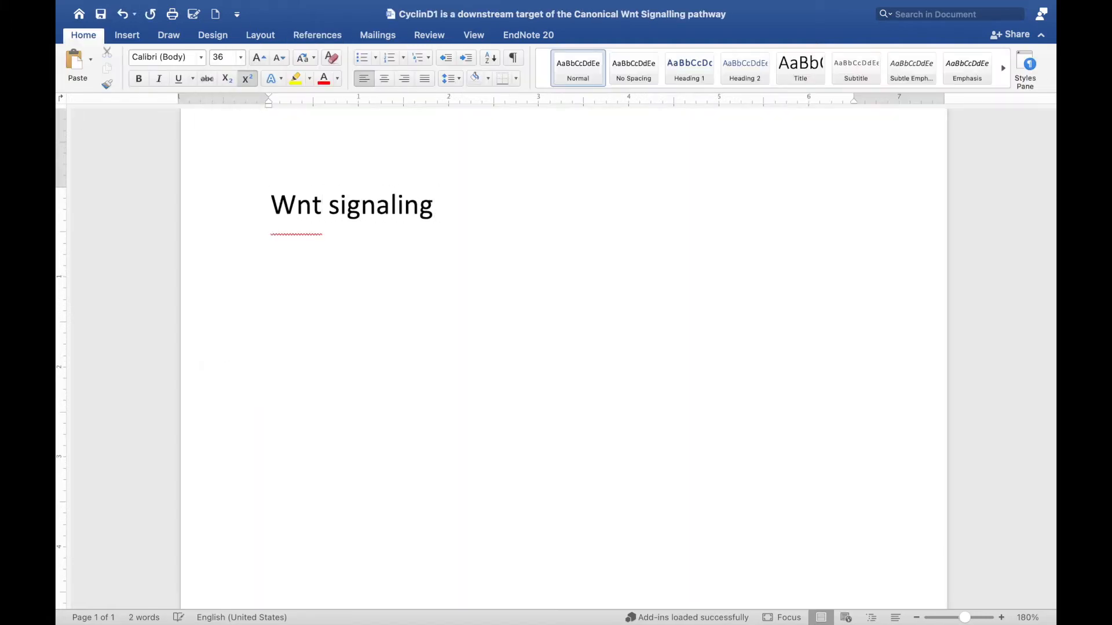
text( and its role in )
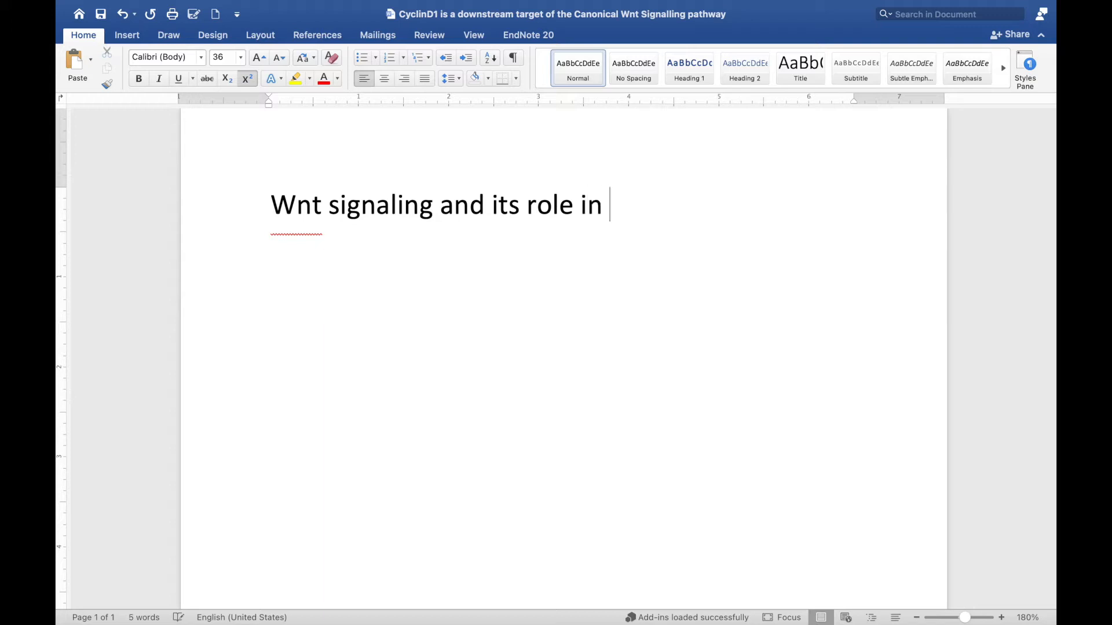
text(metabolism)
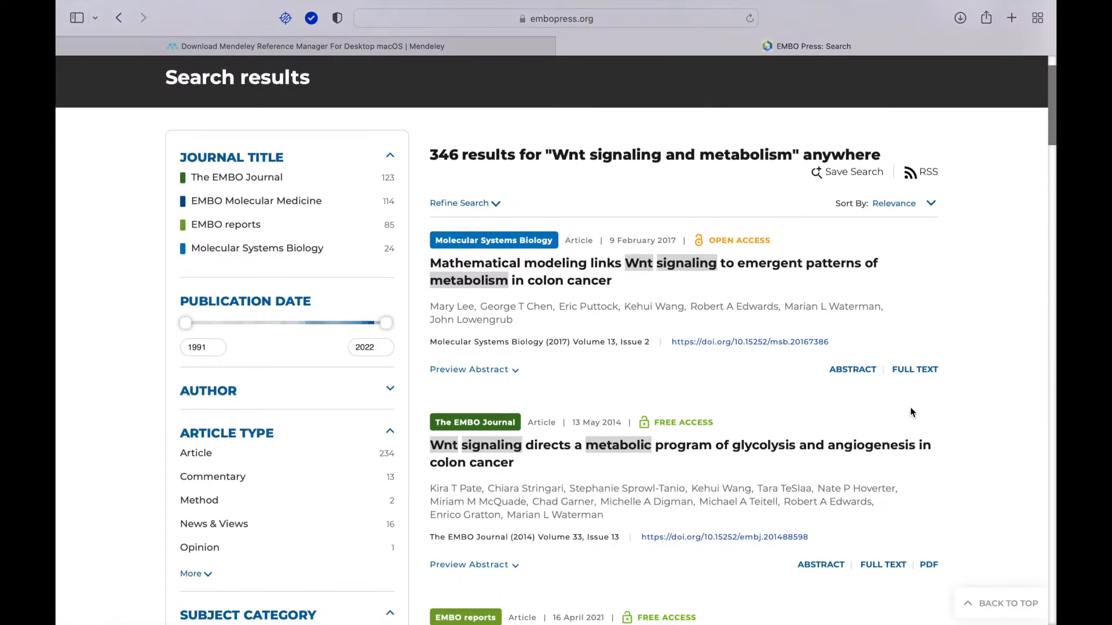
scroll(911, 412, down, 3)
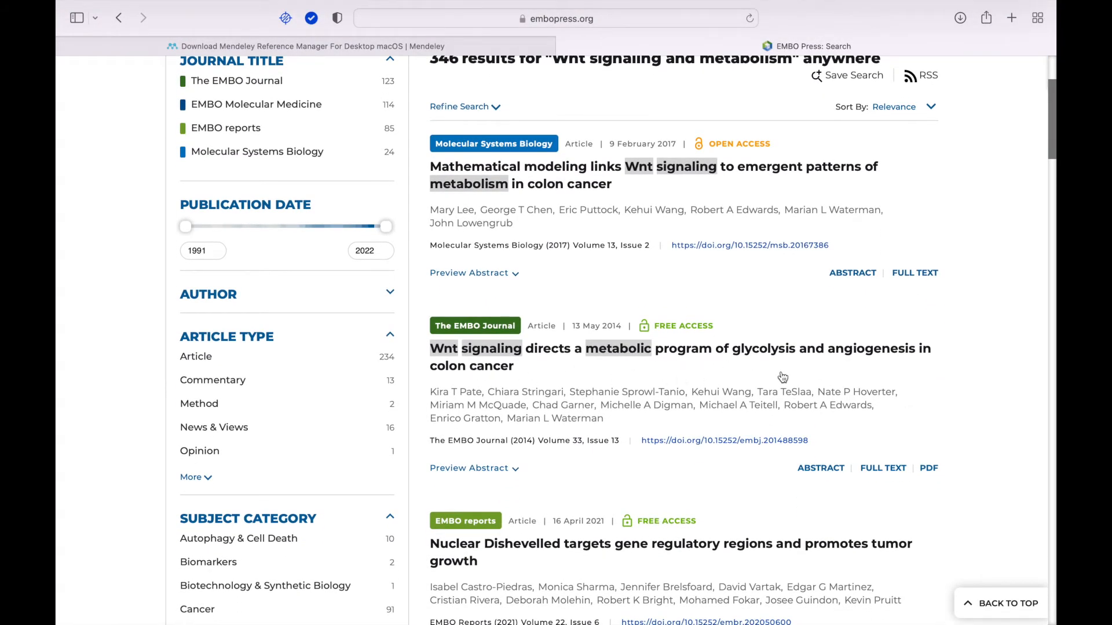
Step: Download the Wnt signaling glycolysis article's citation in RIS format from EMBO Press
click(719, 355)
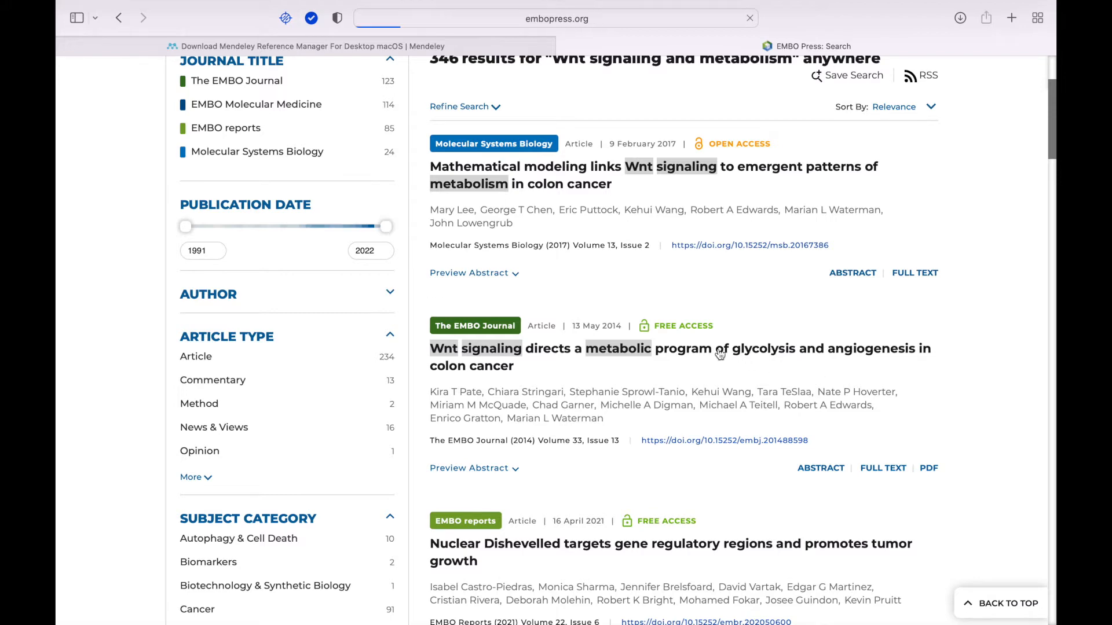
scroll(542, 446, down, 5)
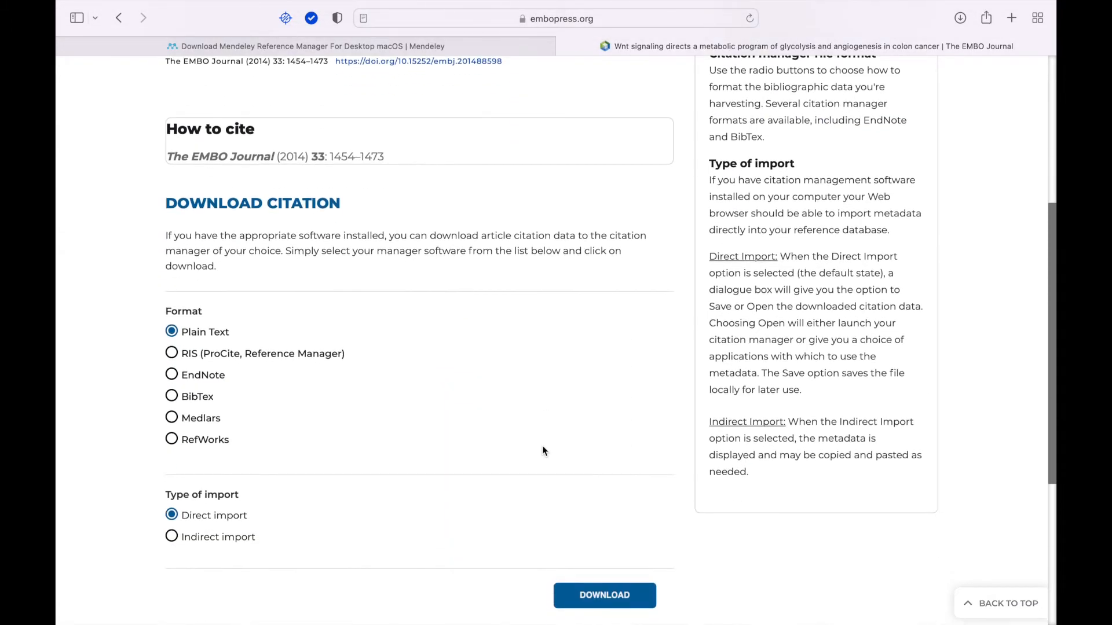
click(172, 353)
click(614, 595)
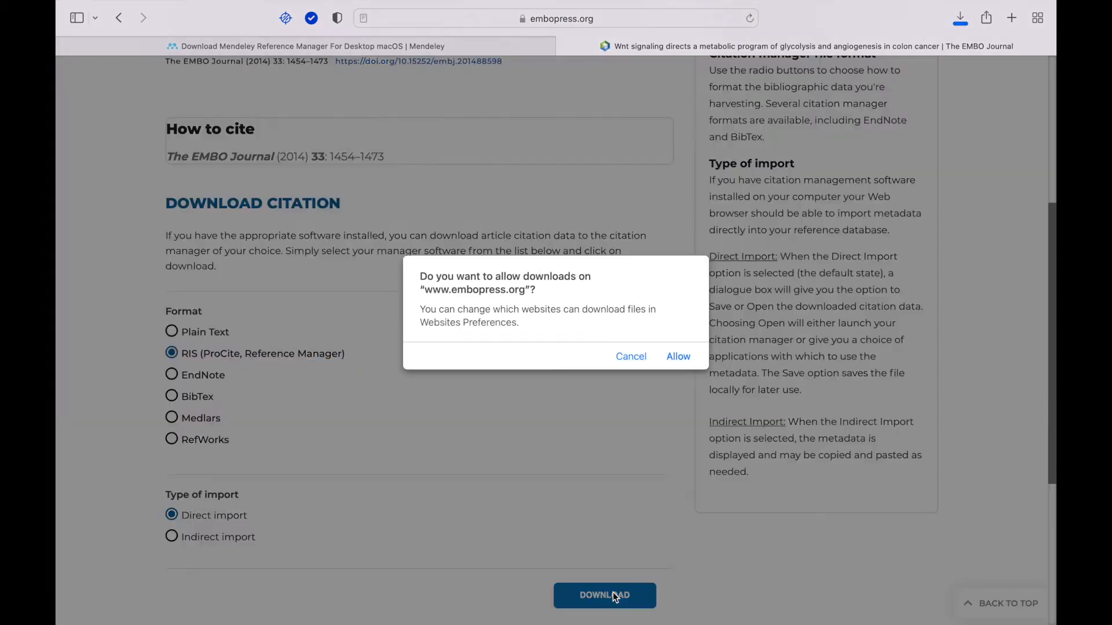
click(679, 357)
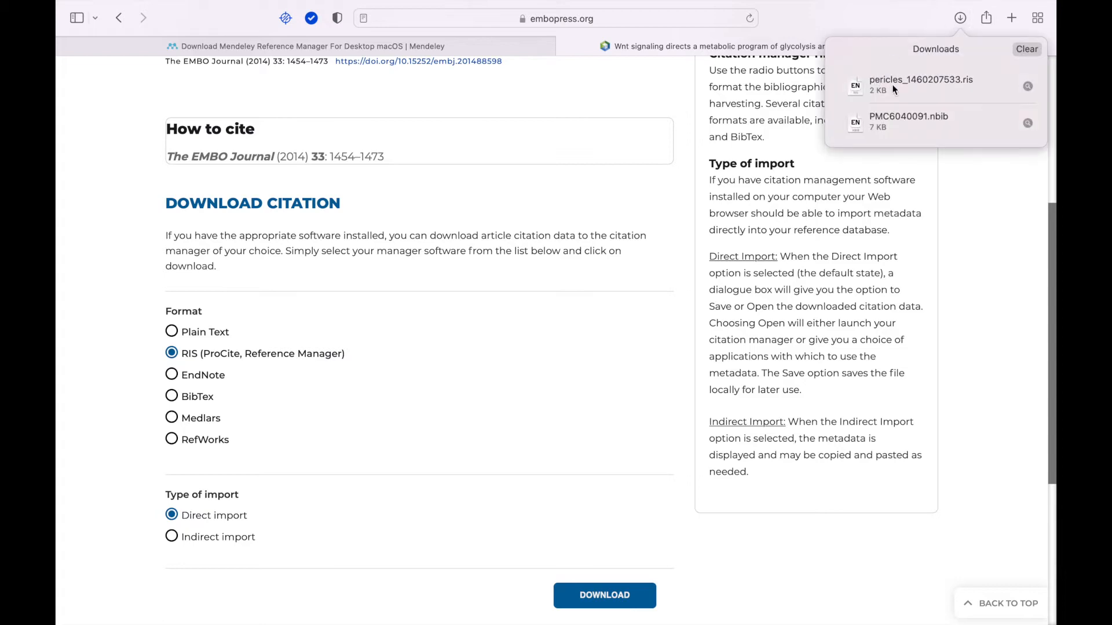
Step: Minimize Safari and bring up Mendeley Reference Manager with the info panel closed
click(606, 93)
click(101, 35)
click(125, 65)
click(547, 593)
click(1033, 70)
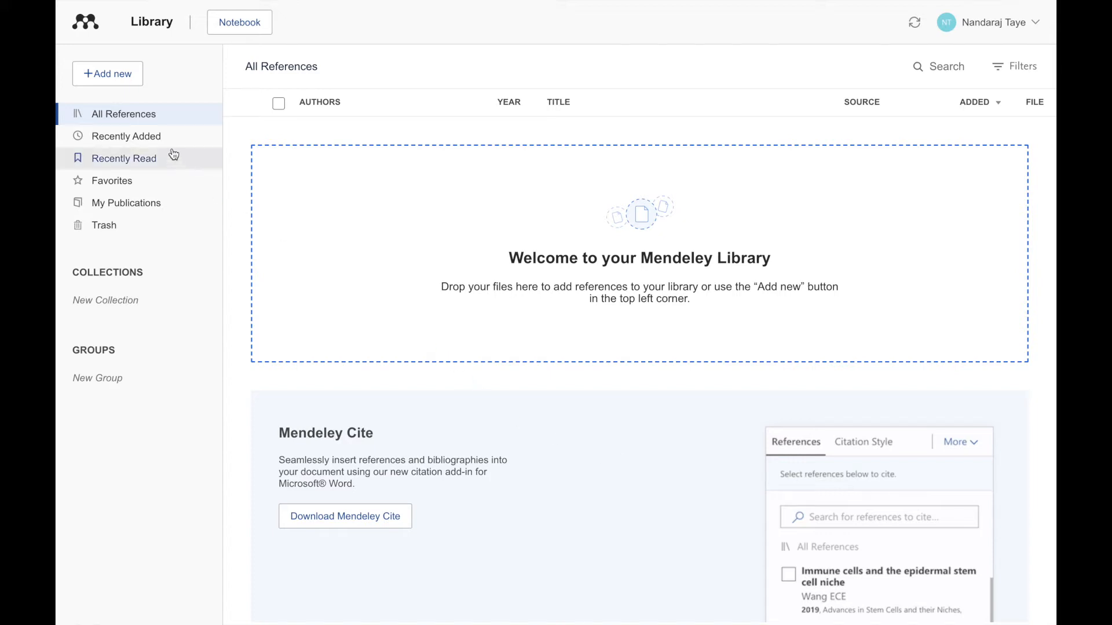
Step: Import pericles_1460207533.ris into the Mendeley library by dragging it from the desktop
click(123, 72)
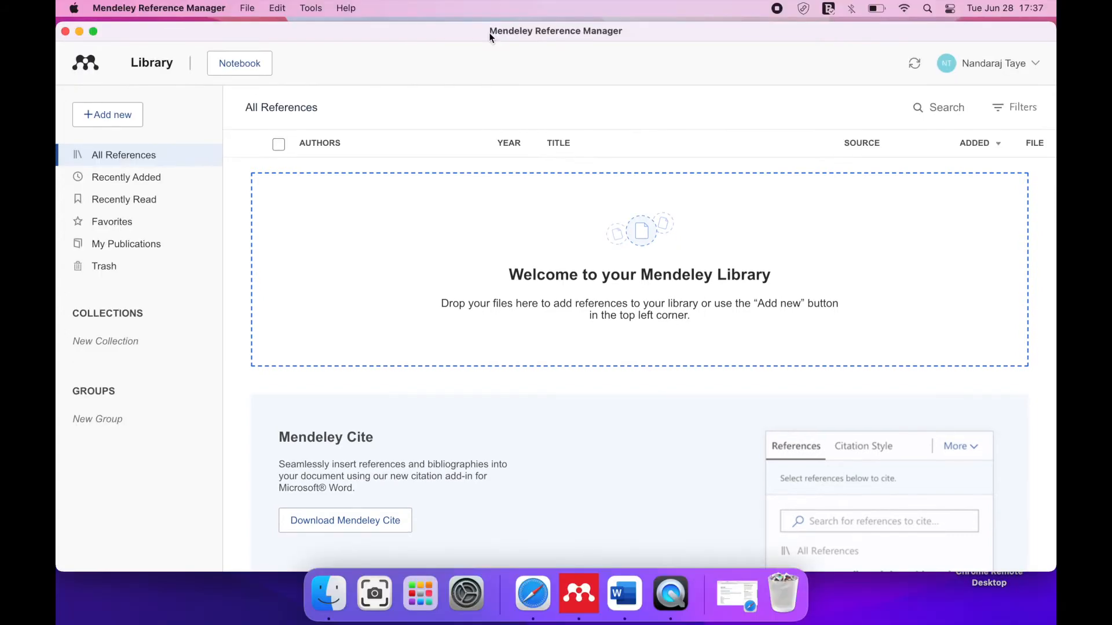
drag(489, 33, 267, 45)
drag(1004, 91, 607, 279)
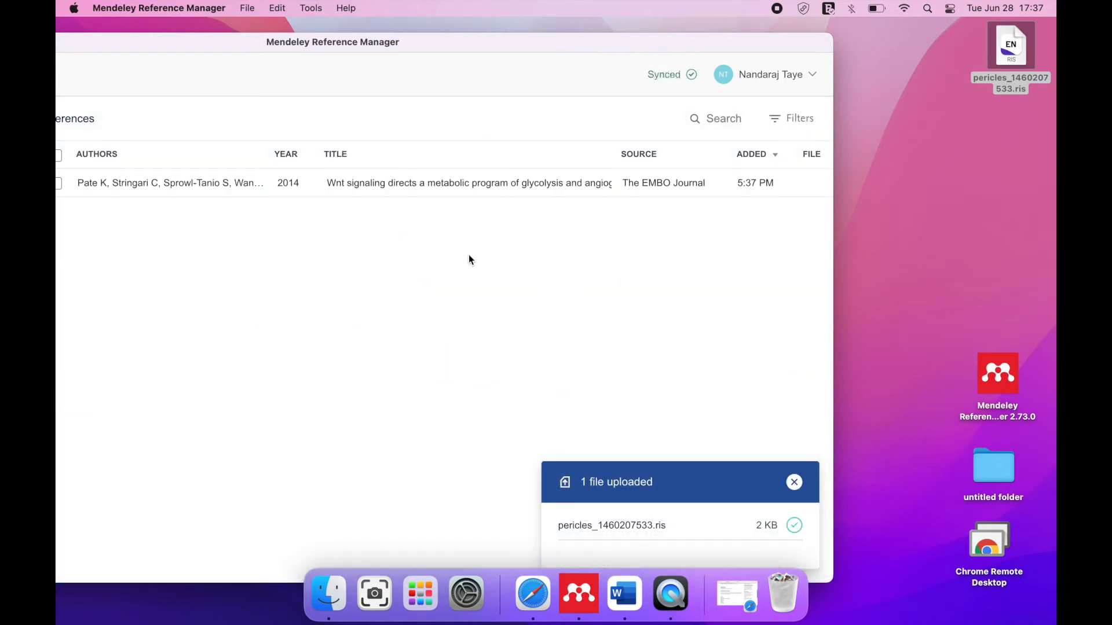
drag(430, 40, 630, 39)
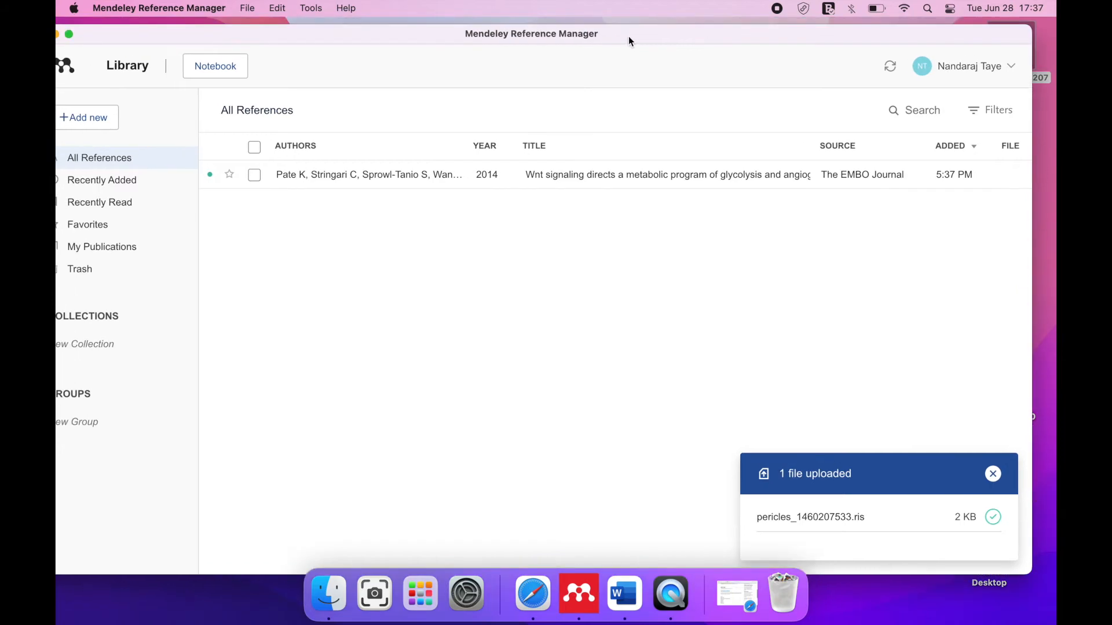
click(70, 35)
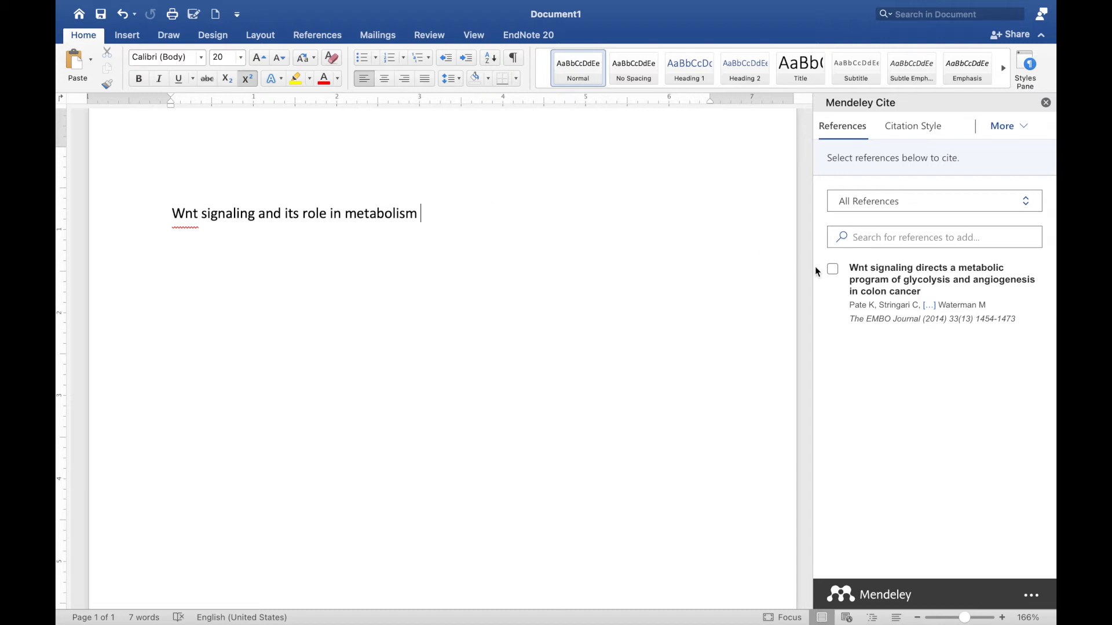
Step: Insert a citation to the Pate et al. 2014 EMBO Journal article after 'metabolism'
click(832, 270)
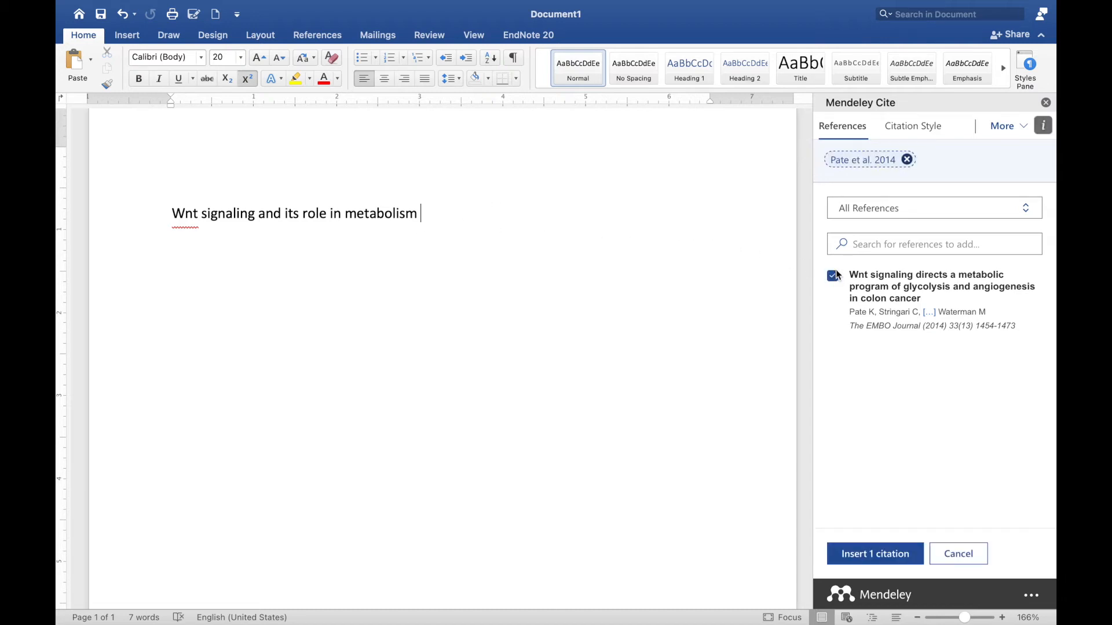
click(859, 555)
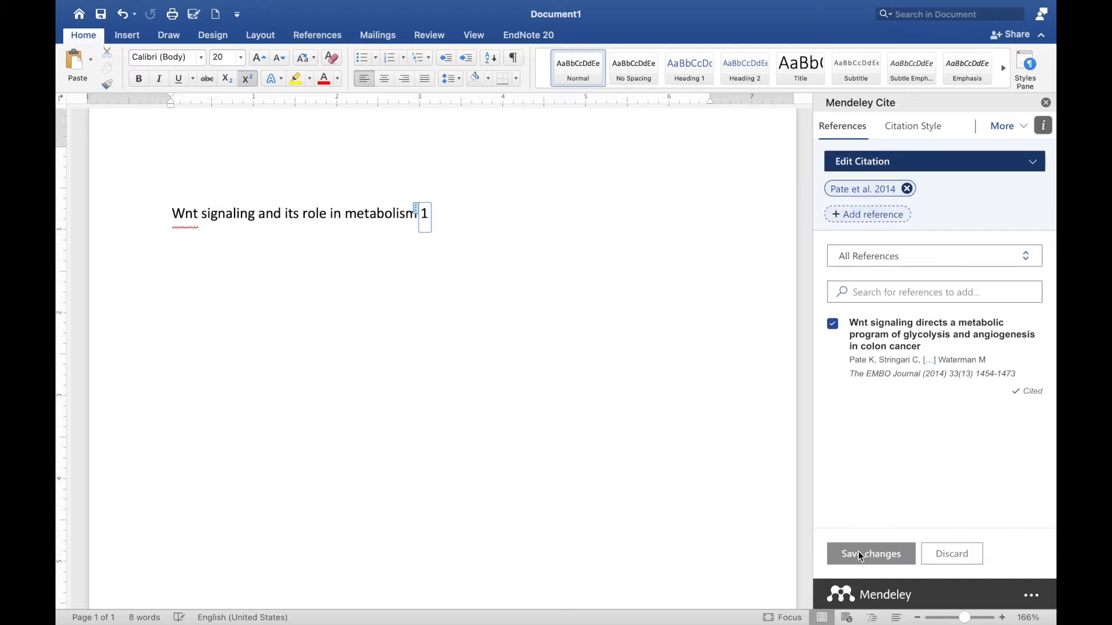
click(628, 323)
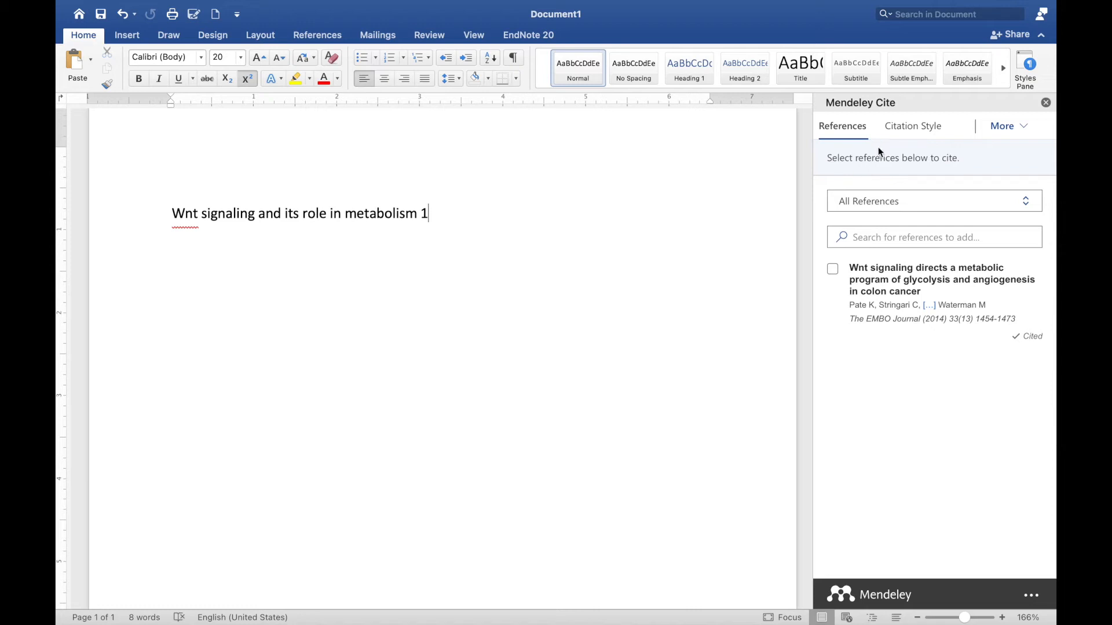
Step: Apply The Journal of Biological Chemistry citation style, then switch to Nature
click(900, 132)
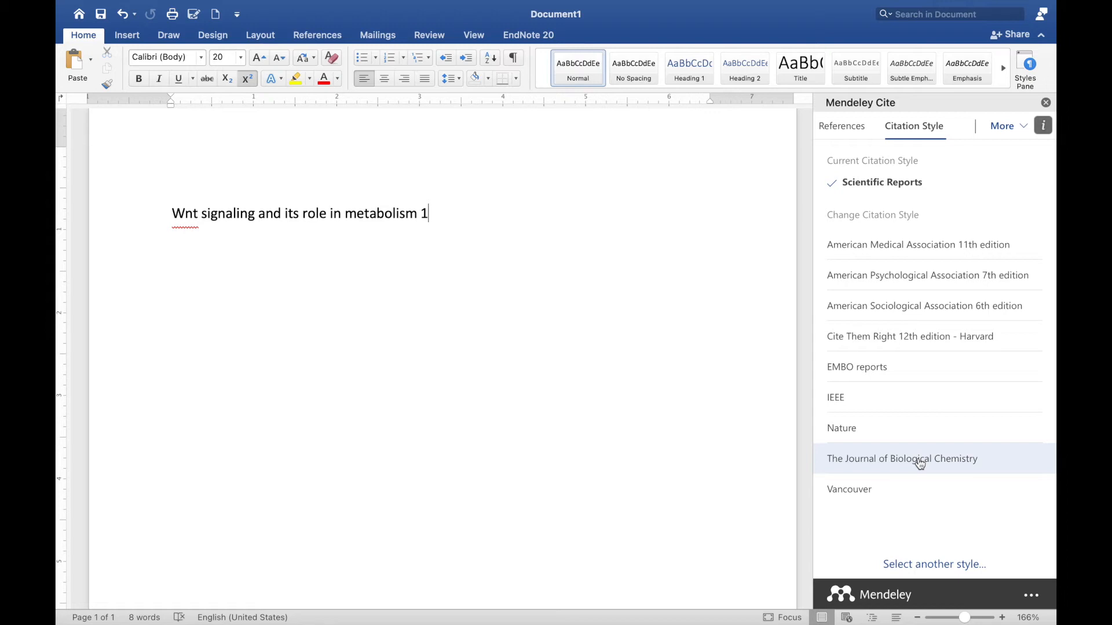
click(920, 464)
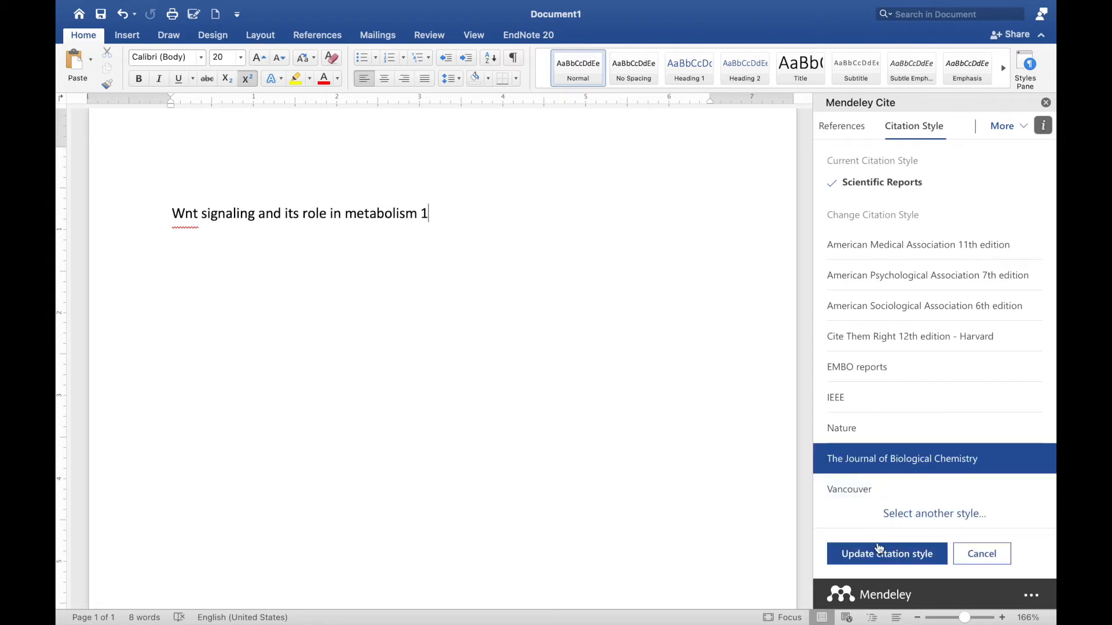
click(880, 556)
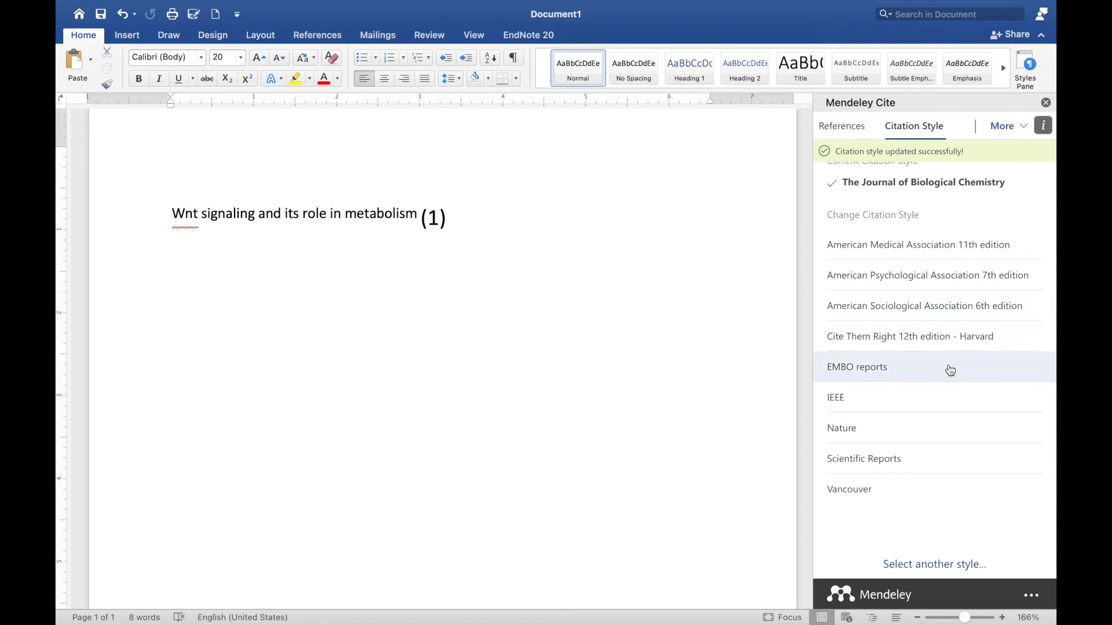
click(907, 433)
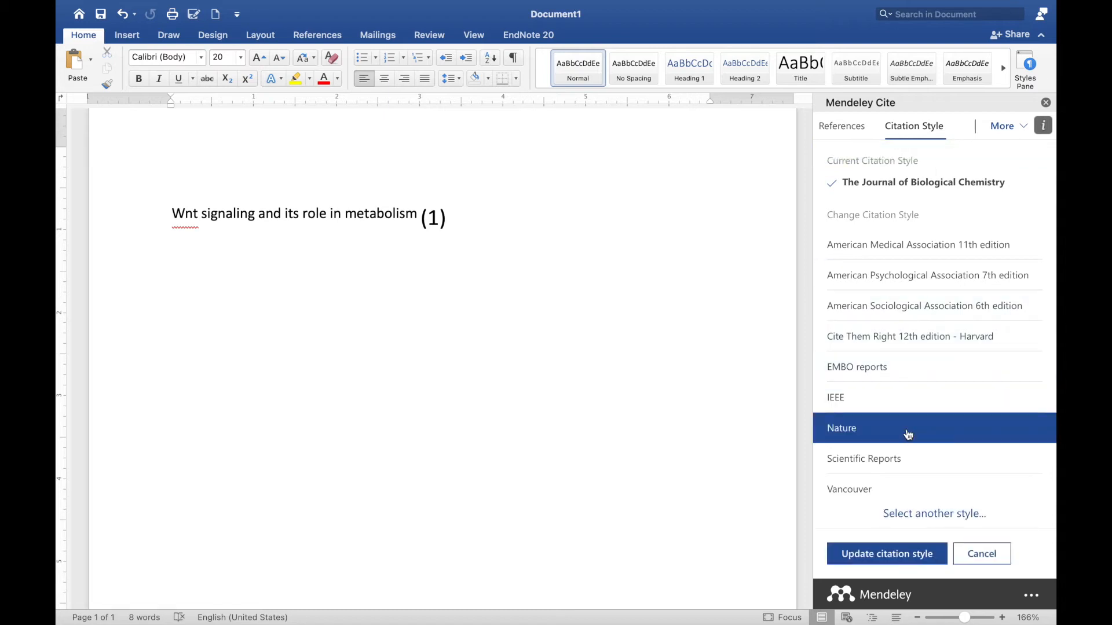
click(924, 553)
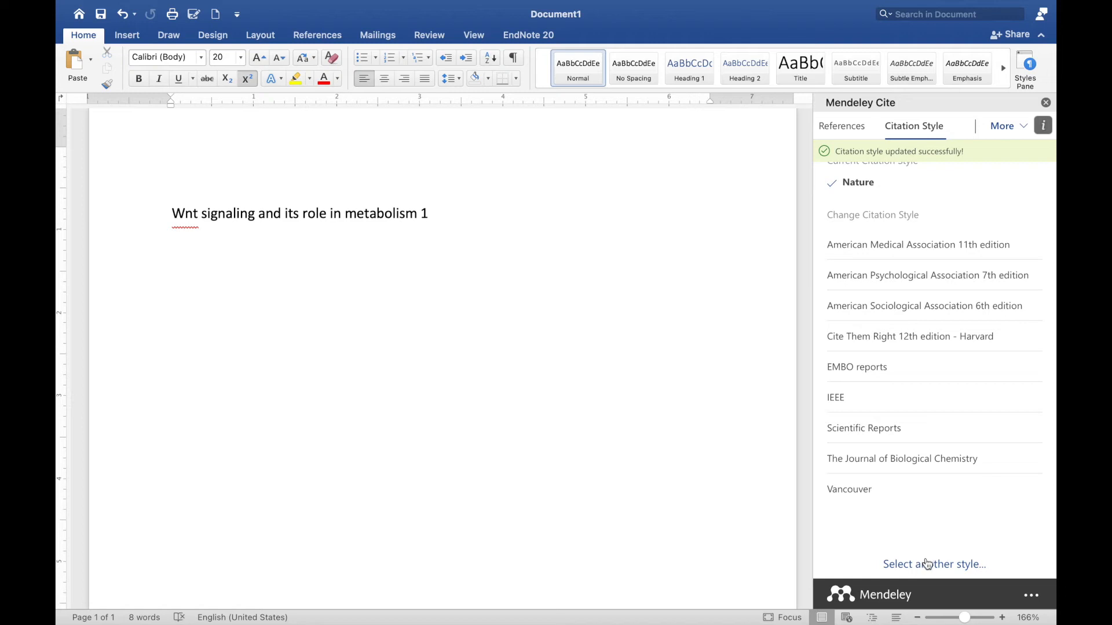
Step: Search styles for 'cell' and apply the Cancer Cell citation style
click(927, 565)
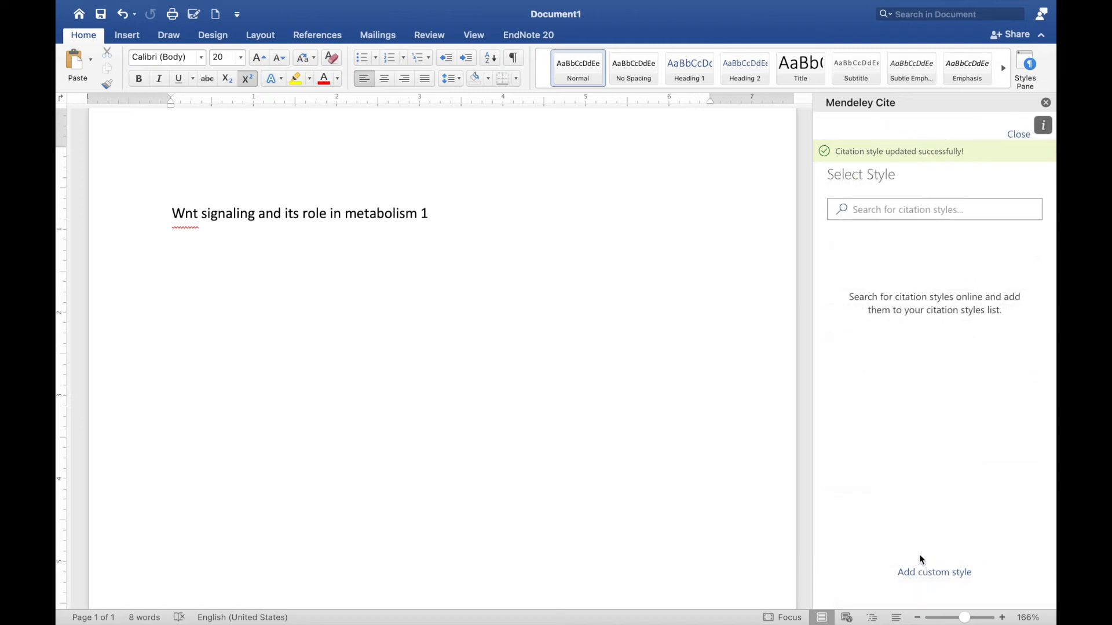
click(879, 214)
text(cell)
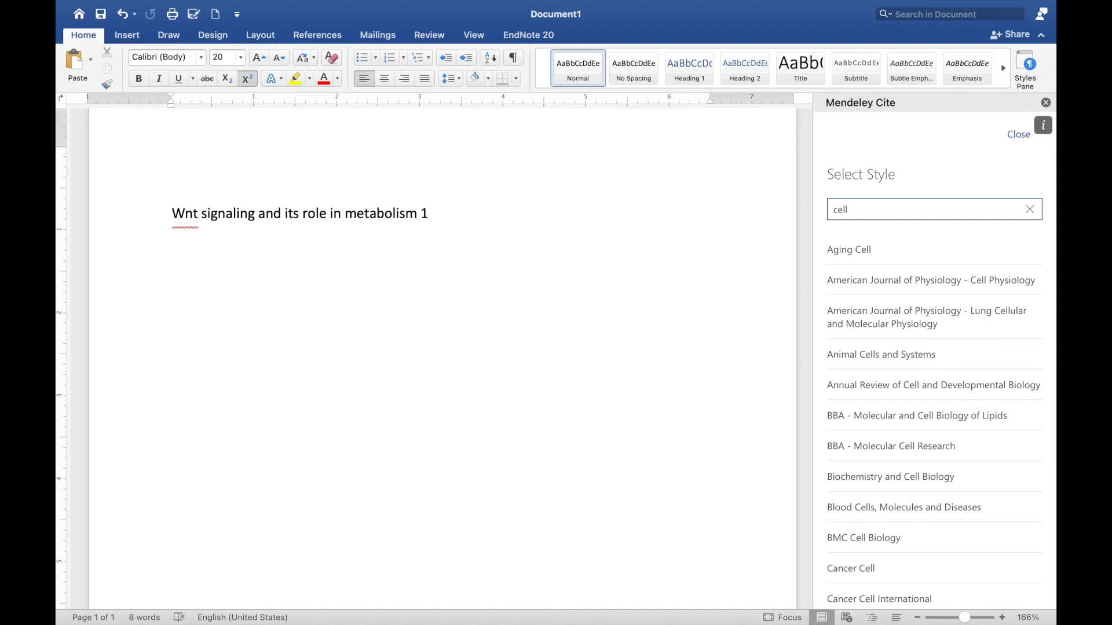
click(868, 568)
click(892, 587)
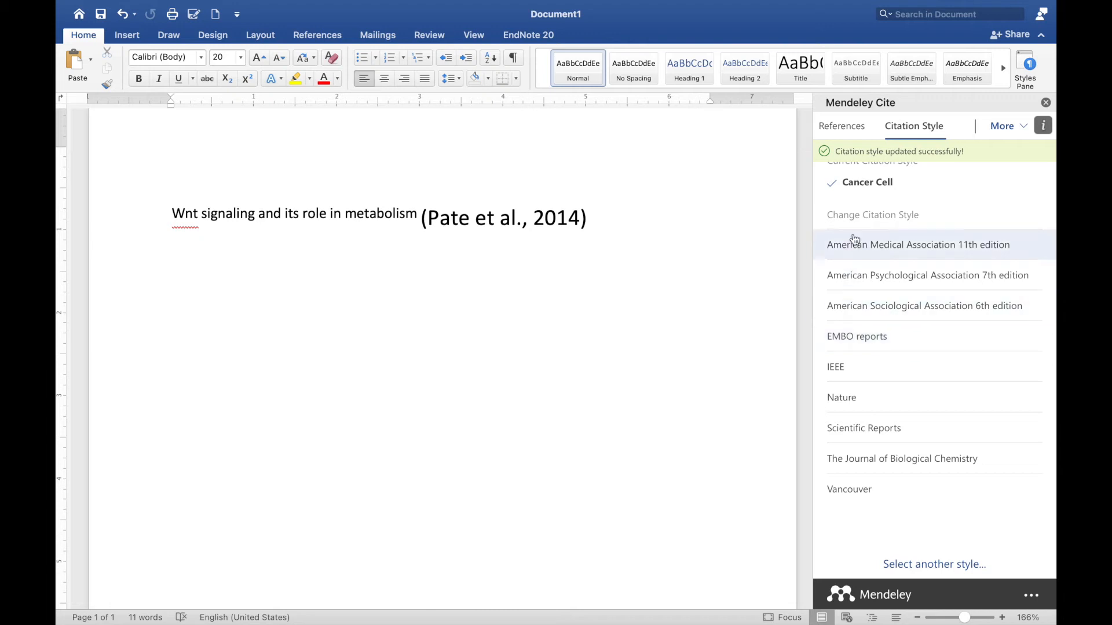
Step: Search styles for 'orthop' and apply World Journal of Orthopedics
click(926, 567)
click(881, 209)
text(orthopedic)
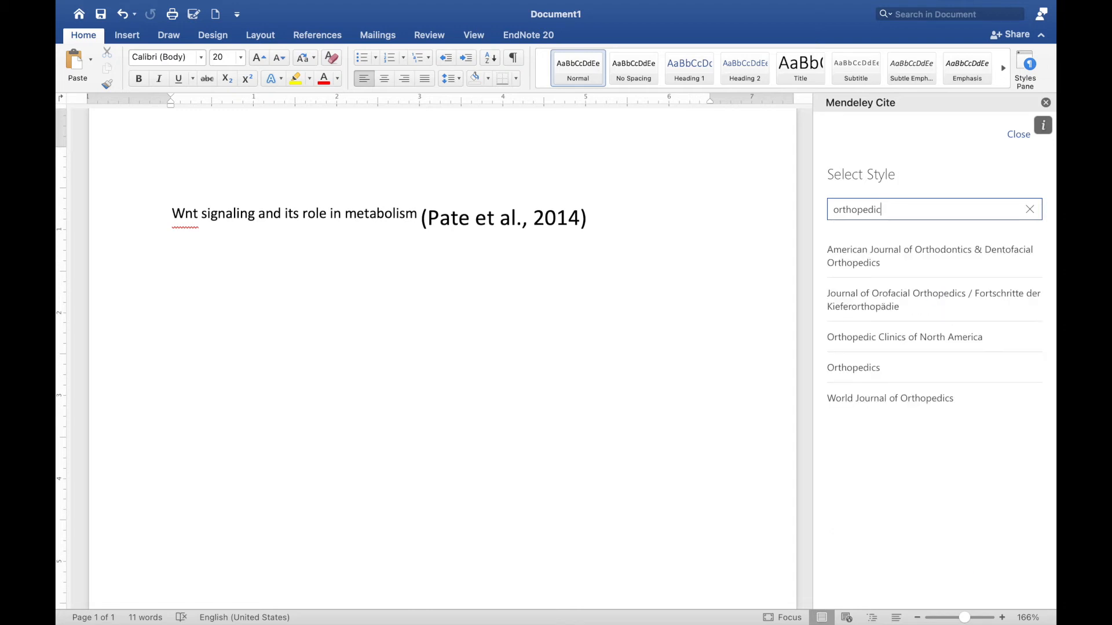
click(915, 398)
click(906, 589)
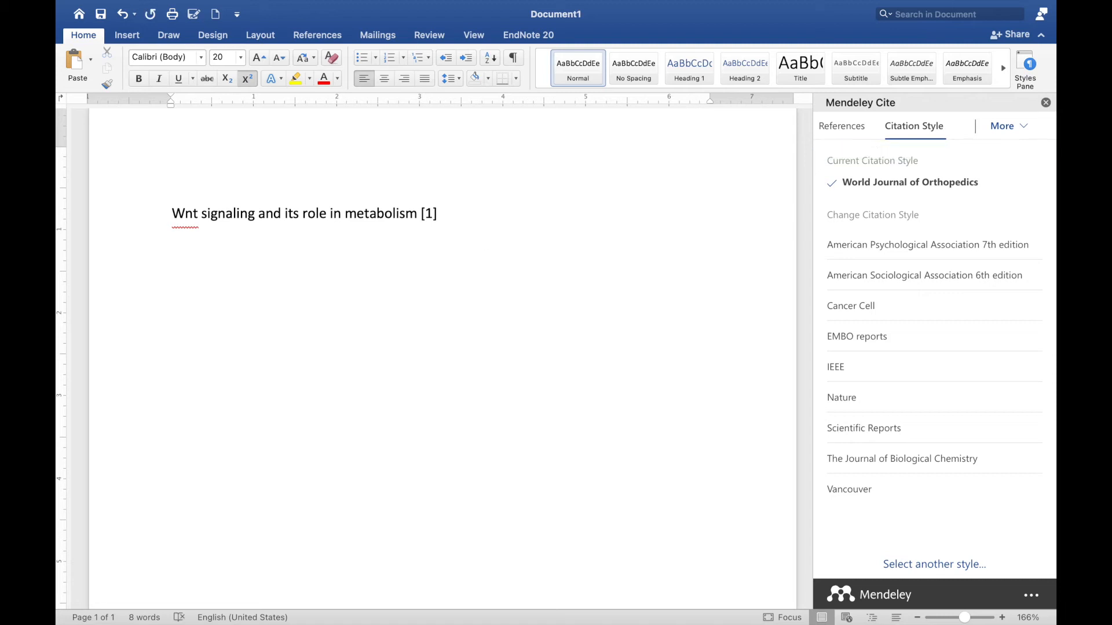
Step: Type 'Wnt signaling in pancreatic cancer' as the second line below the cited title
text(Wnt signaling )
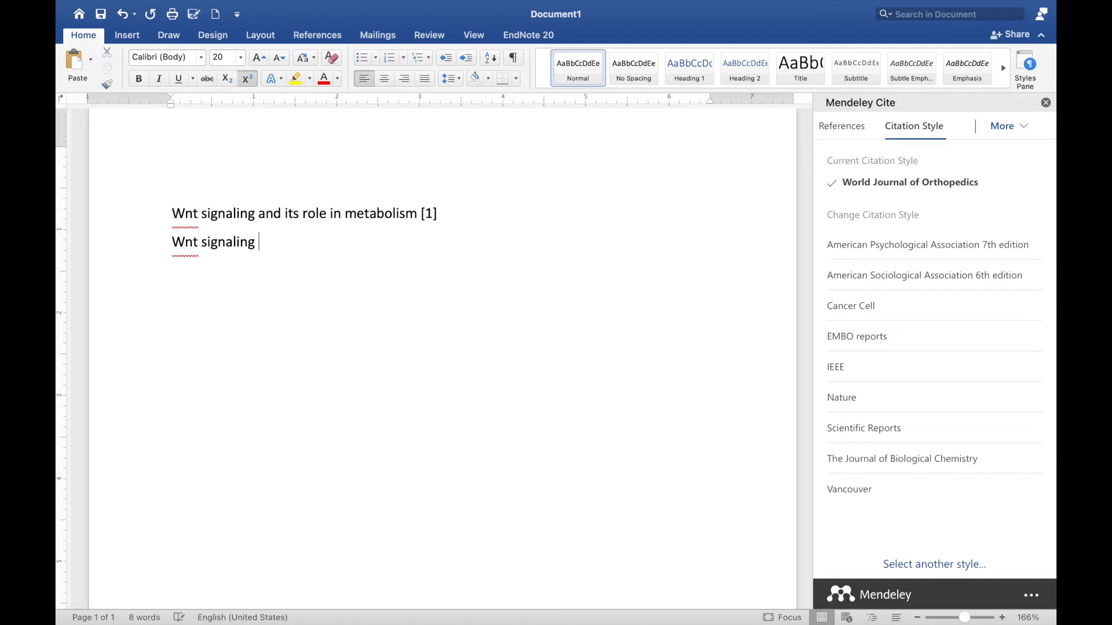
text(in pancrea)
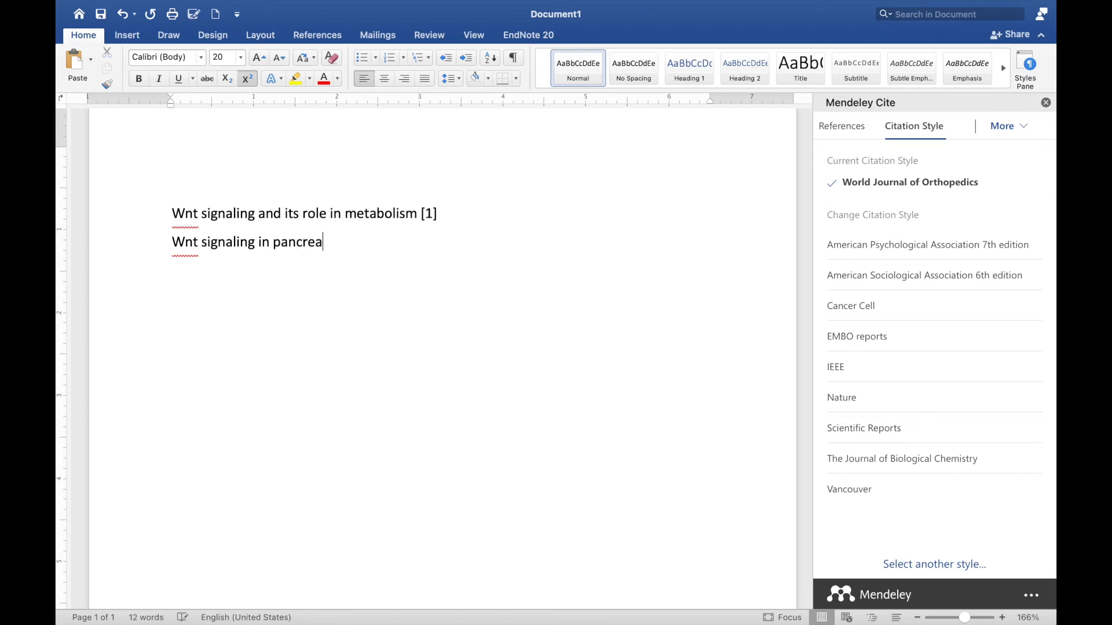
text(tic cancer)
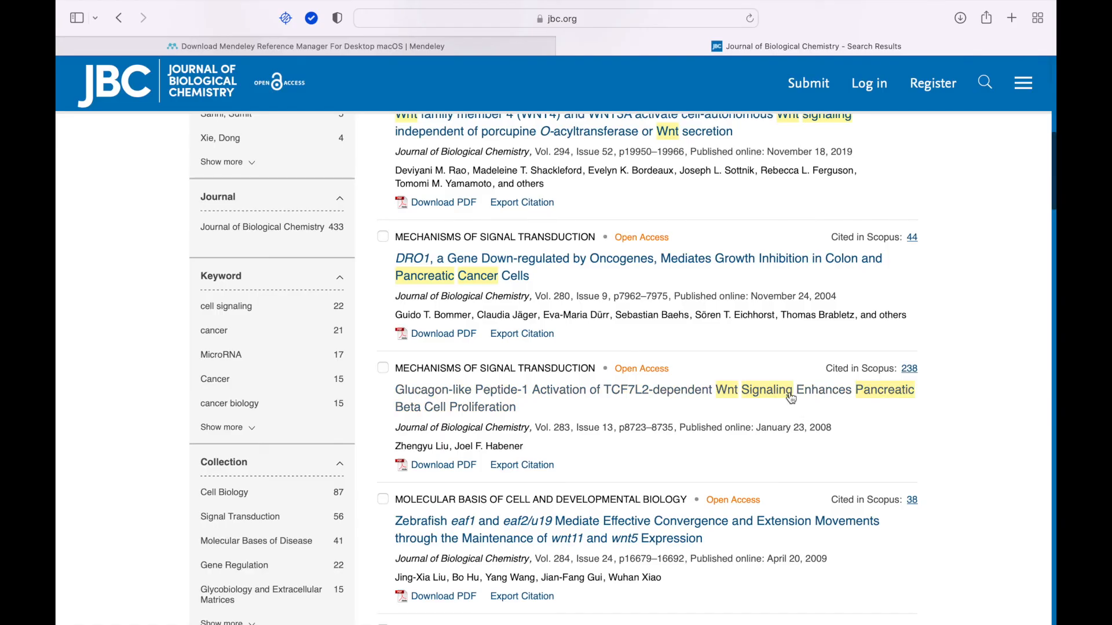
Step: Download the Glucagon-like Peptide-1 article's RIS citation from jbc.org and import it into Mendeley
click(535, 466)
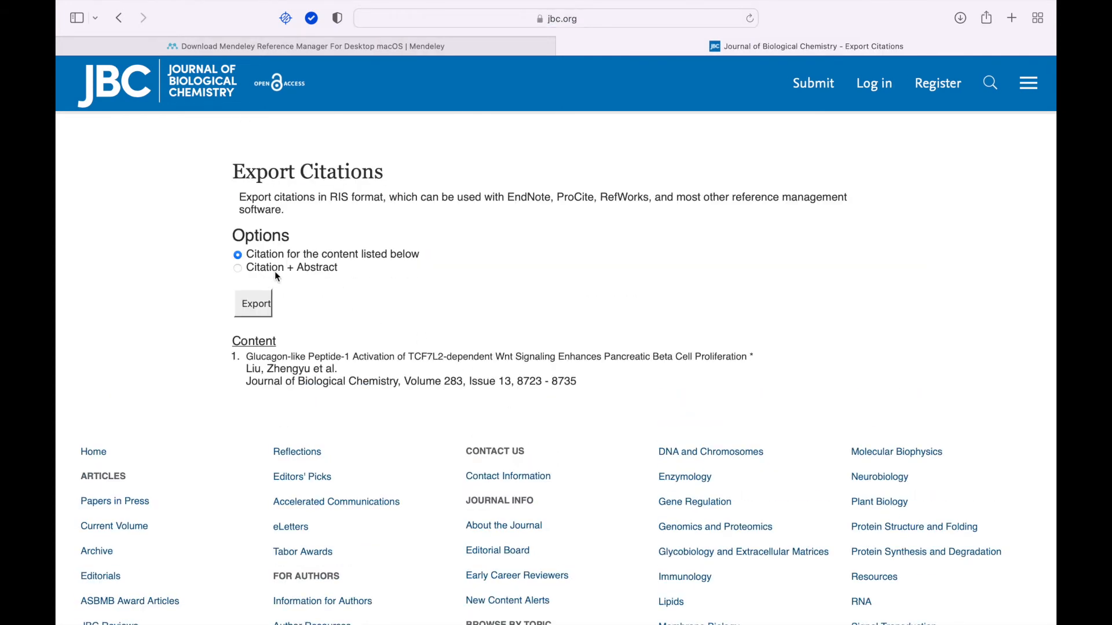
click(255, 304)
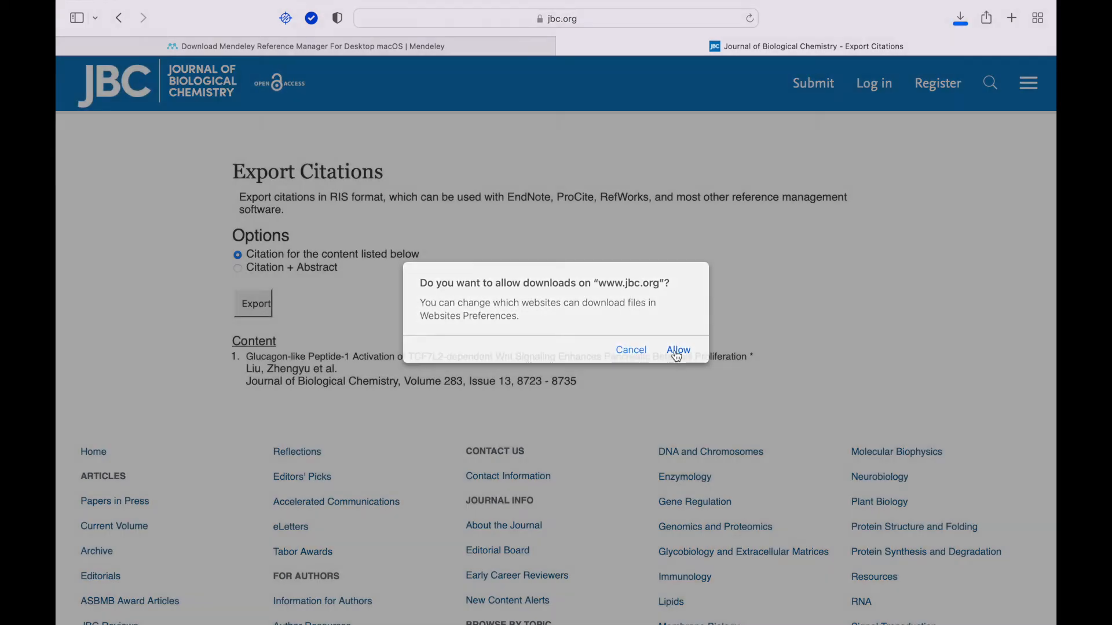
click(677, 350)
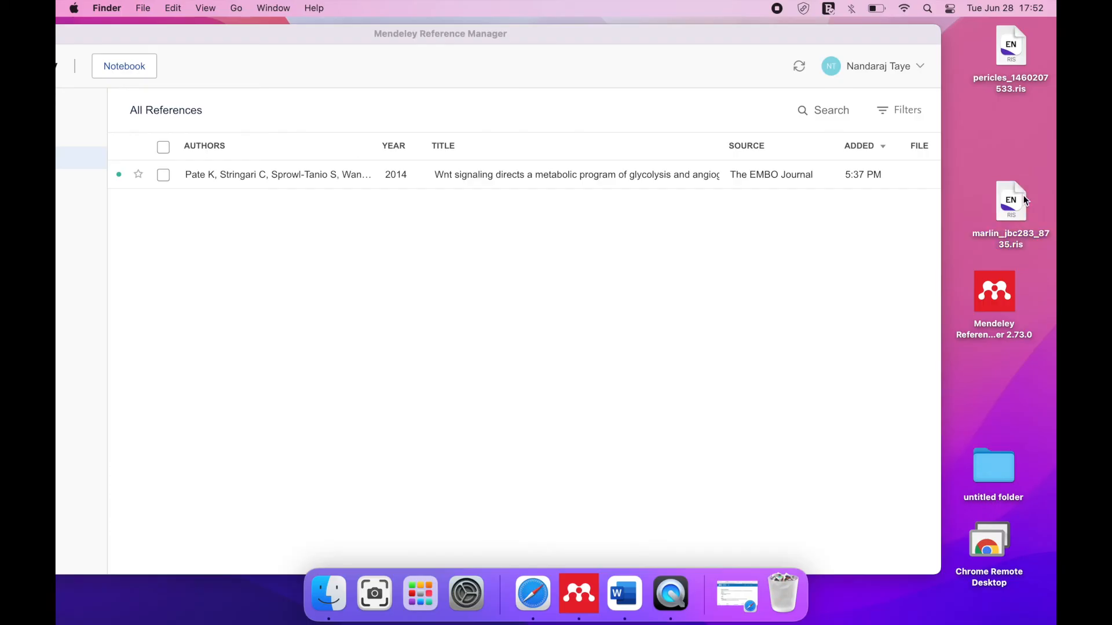
drag(1013, 202, 761, 280)
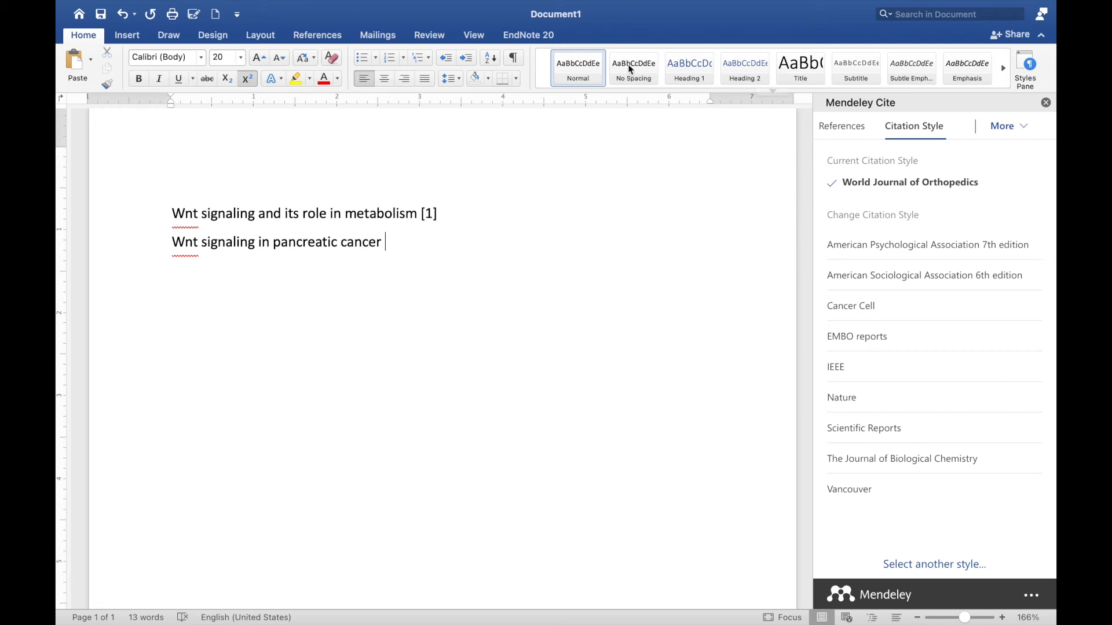
Step: Update Mendeley Cite's references from the library to list the Glucagon-like Peptide-1 article
click(858, 128)
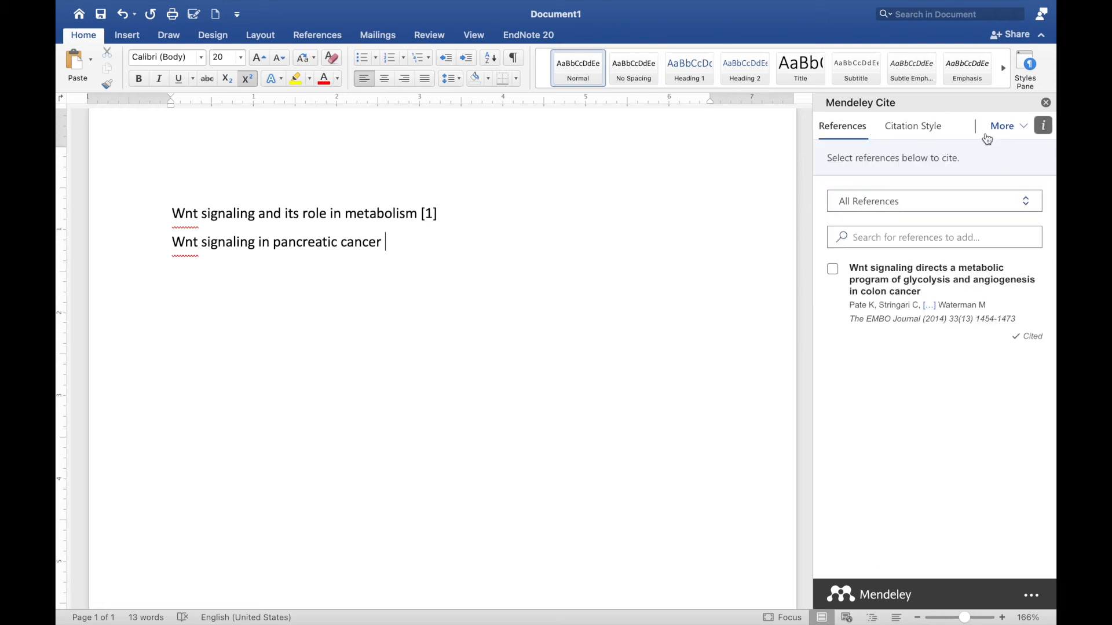
click(1022, 127)
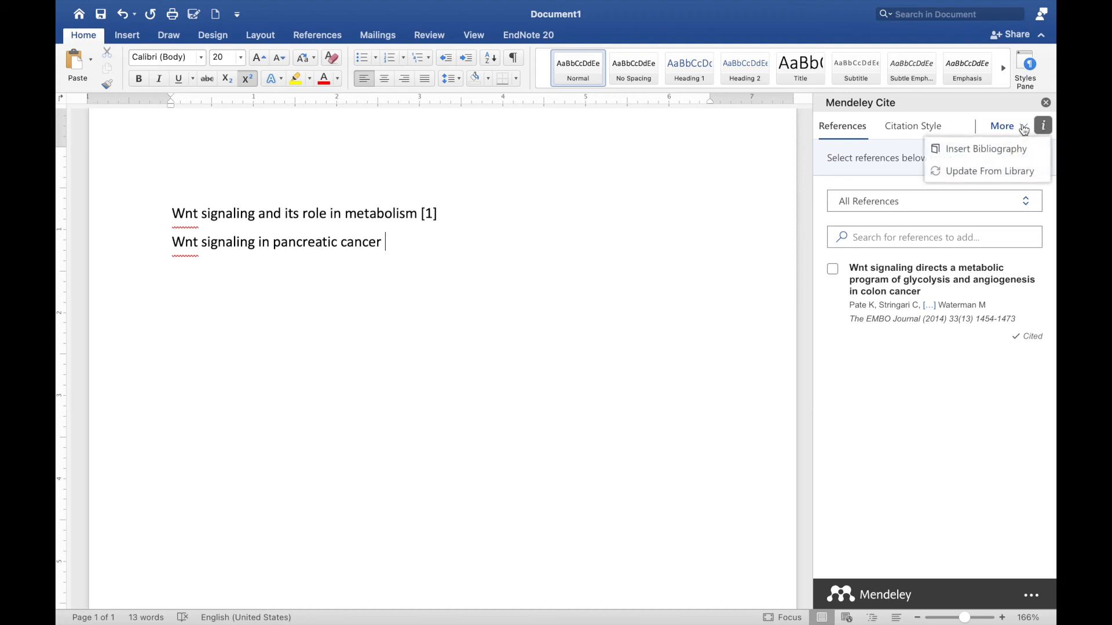
click(977, 178)
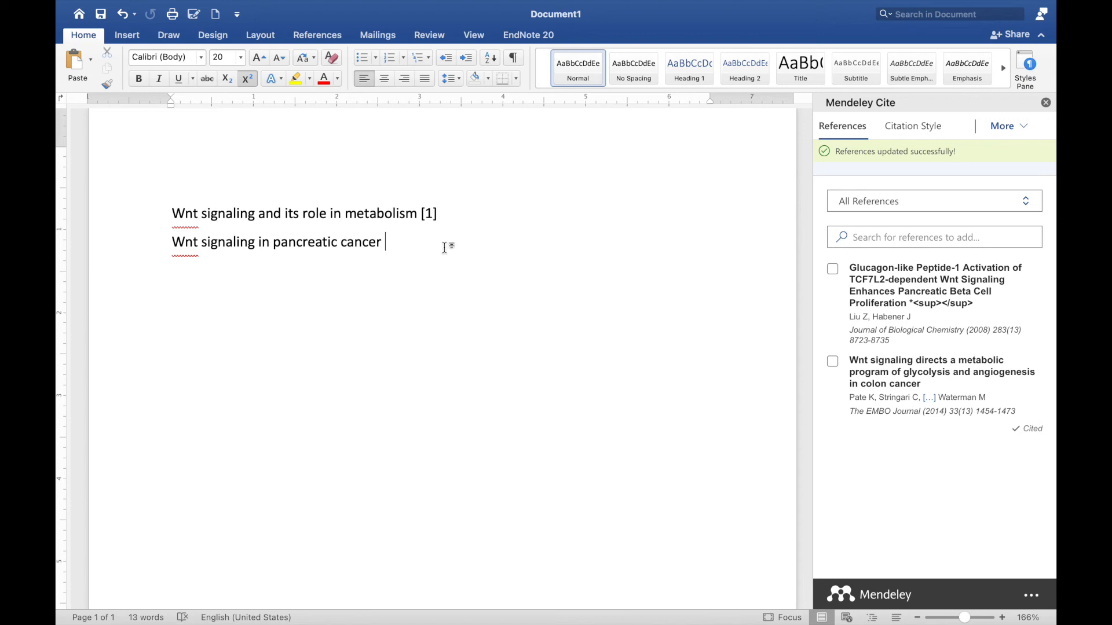
Step: Insert the Liu et al. 2008 Glucagon-like Peptide-1 paper as citation [2], then start a new paragraph
click(832, 268)
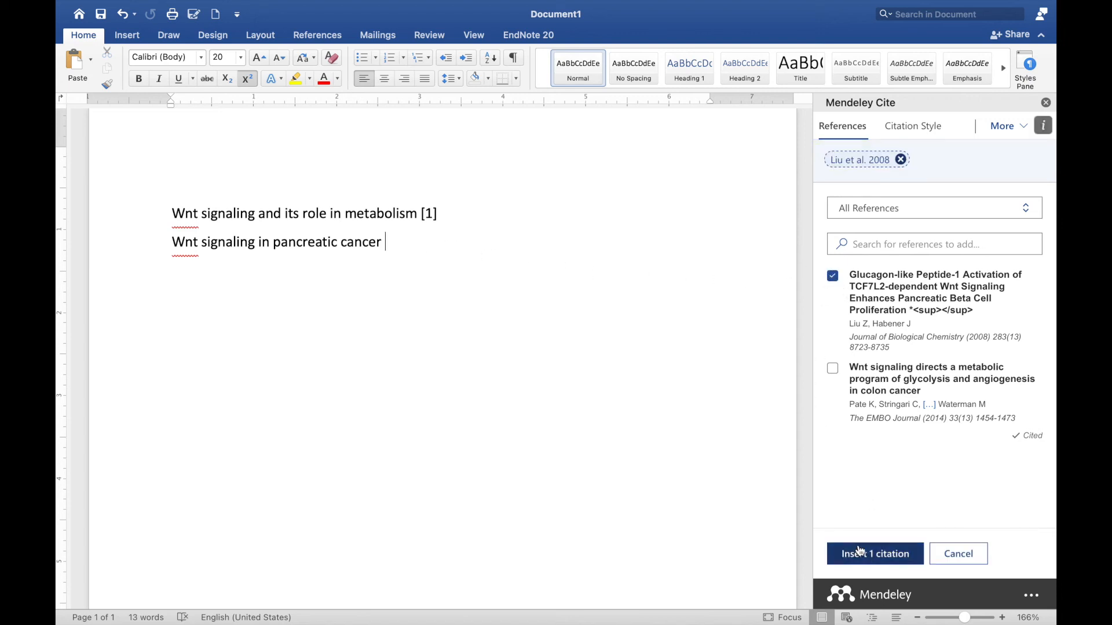
click(864, 555)
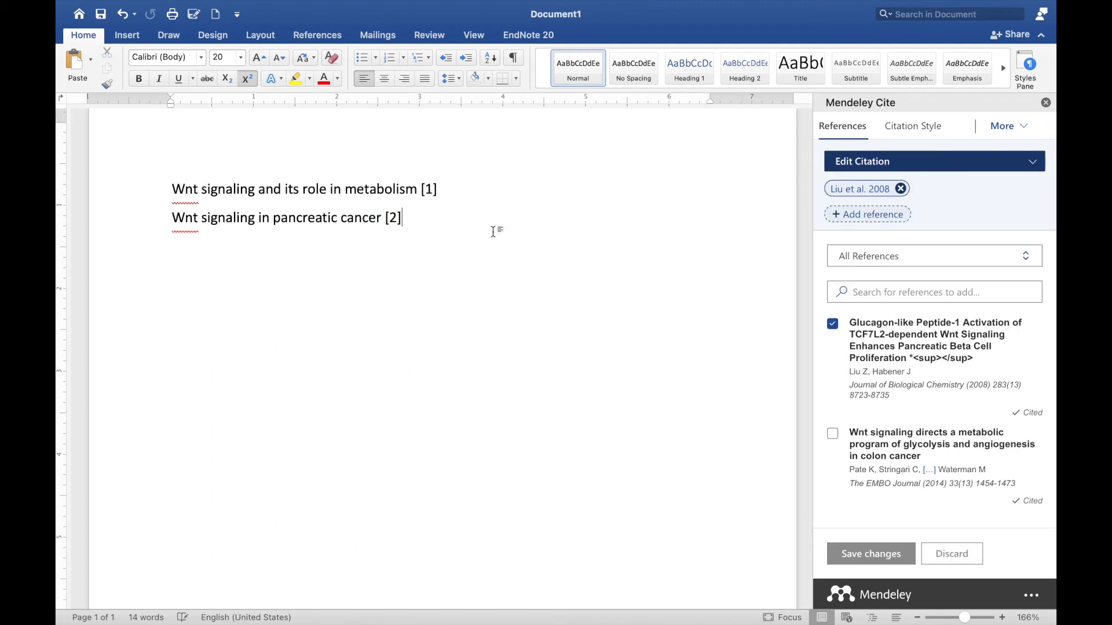
key(Return)
key(Return)
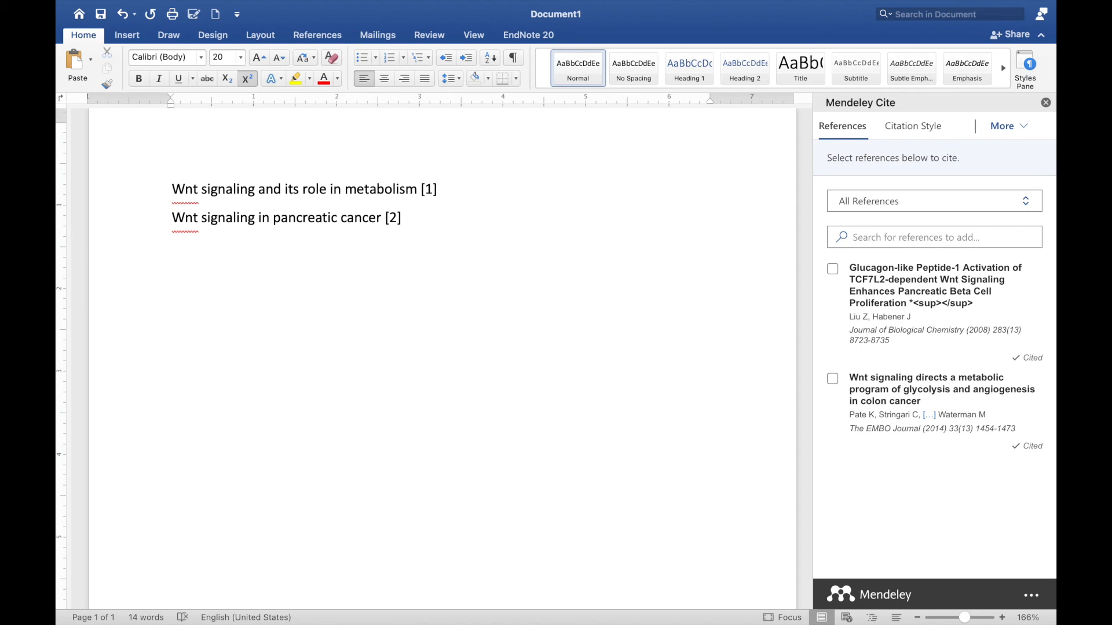
Step: Add a 'References' heading and insert a bibliography of the Glucagon-like Peptide-1 and Wnt metabolism papers
text(References)
click(834, 270)
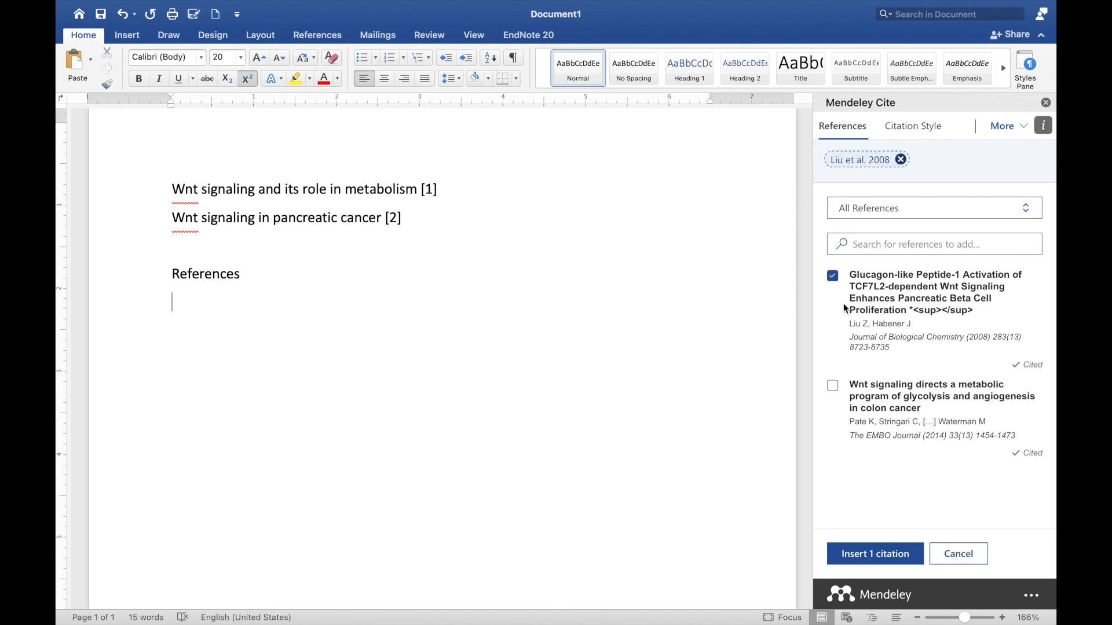
click(833, 386)
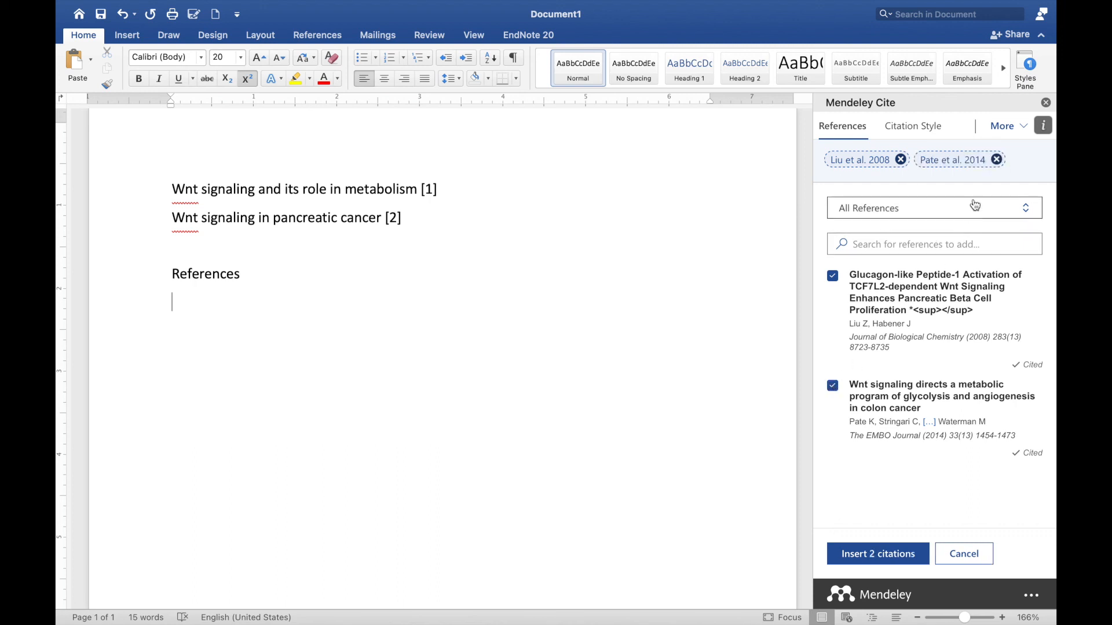
click(1023, 129)
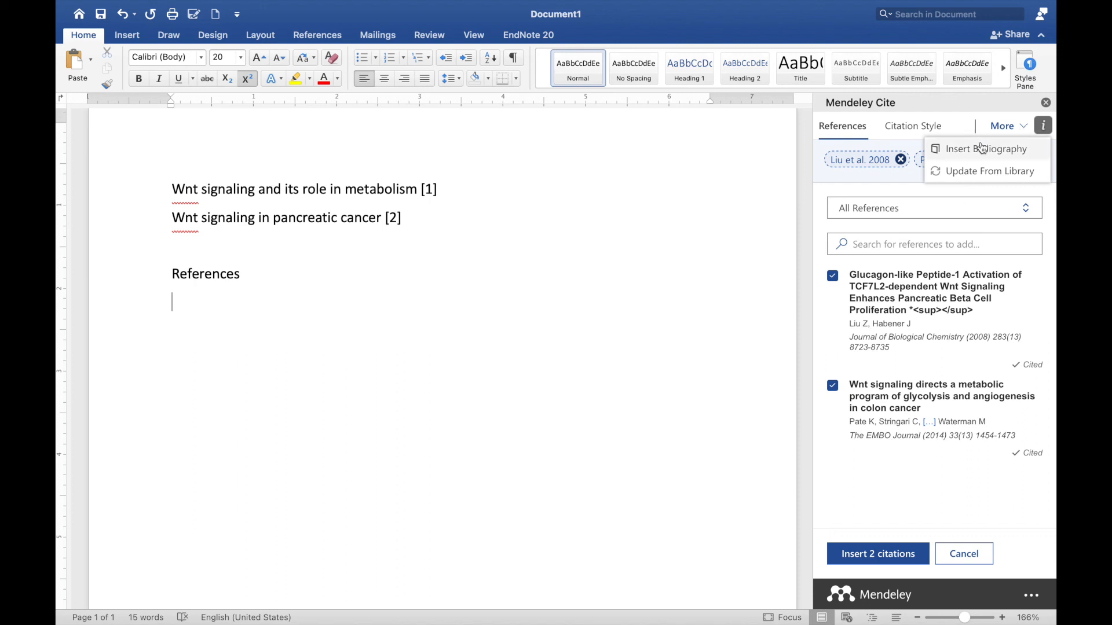
click(986, 152)
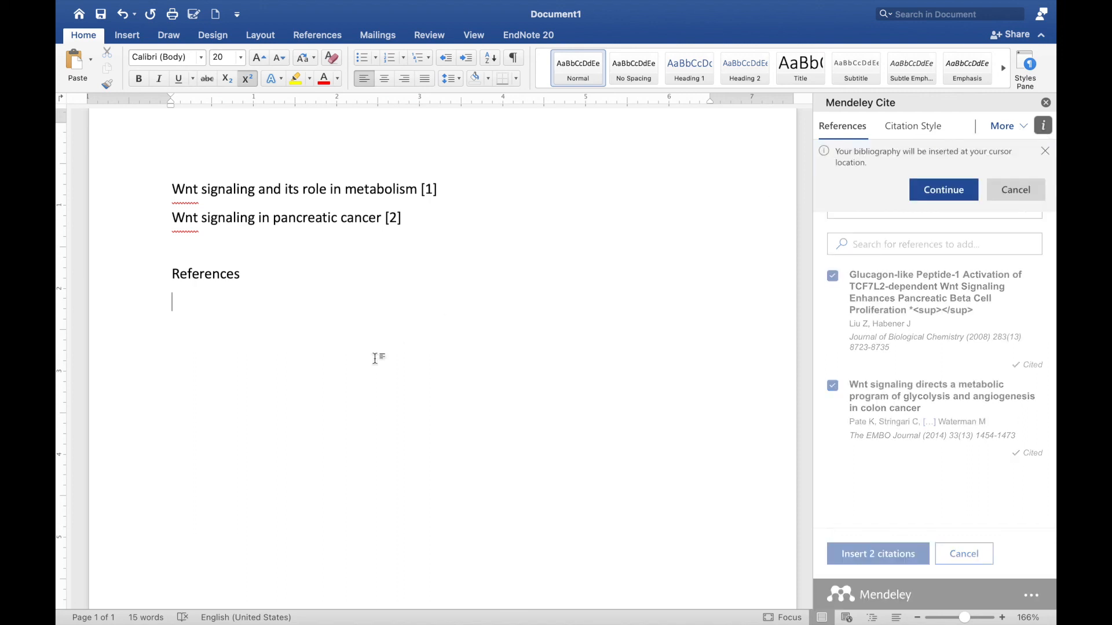
click(944, 191)
Step: Place the cursor below the two-entry bibliography and close the Mendeley Cite pane
scroll(551, 375, up, 3)
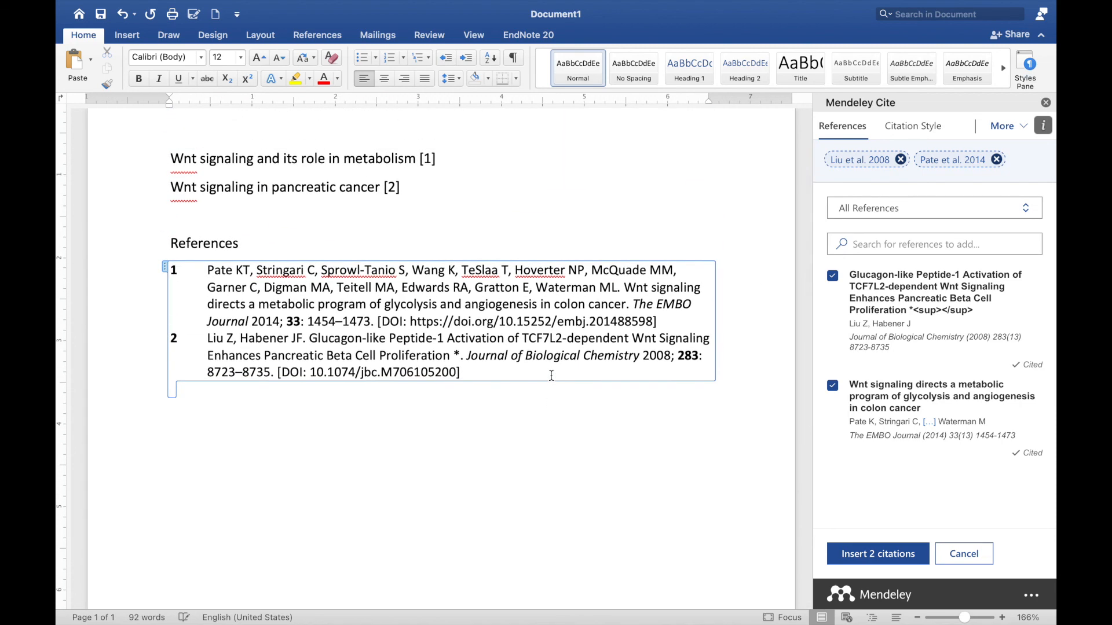
scroll(551, 375, up, 1)
click(554, 454)
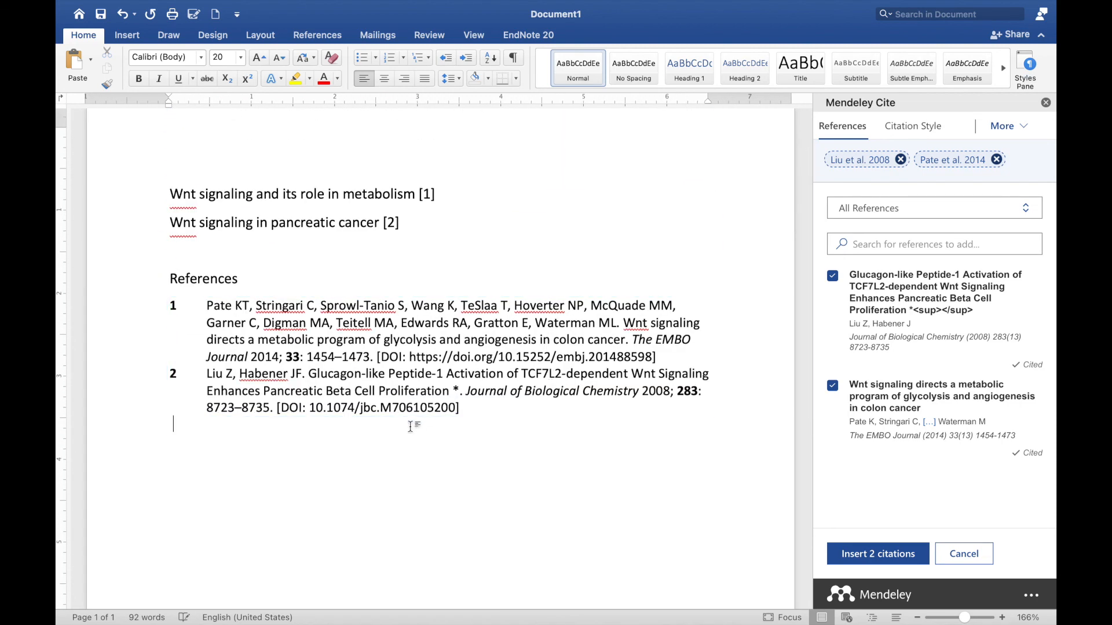
click(1046, 102)
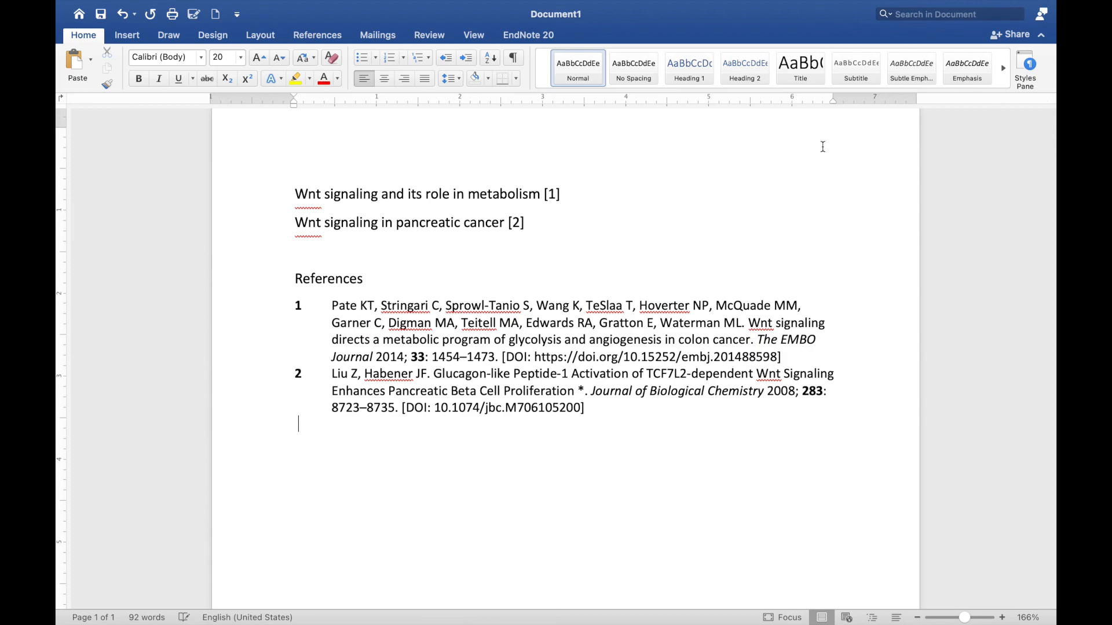